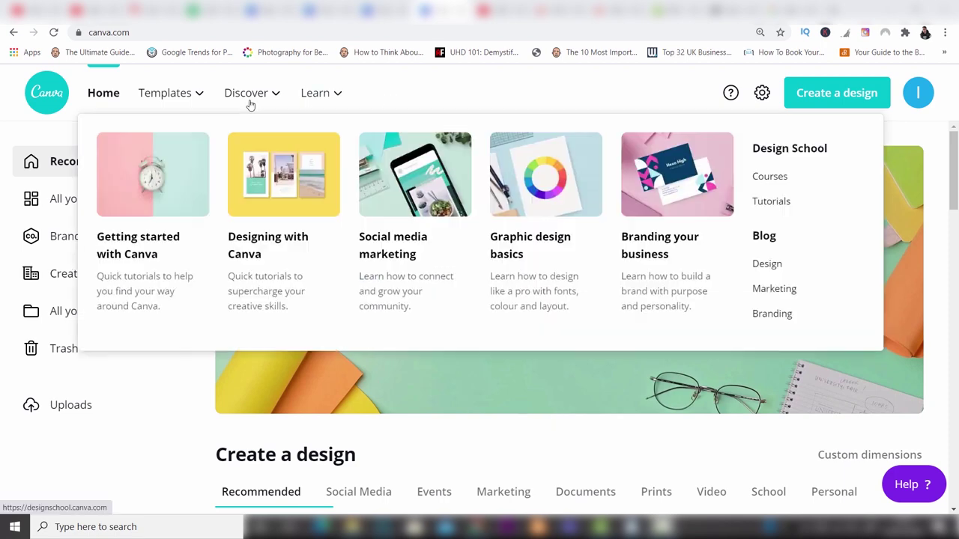
- Search the design types for "youtube" and clear the search
mouse_move(189, 90)
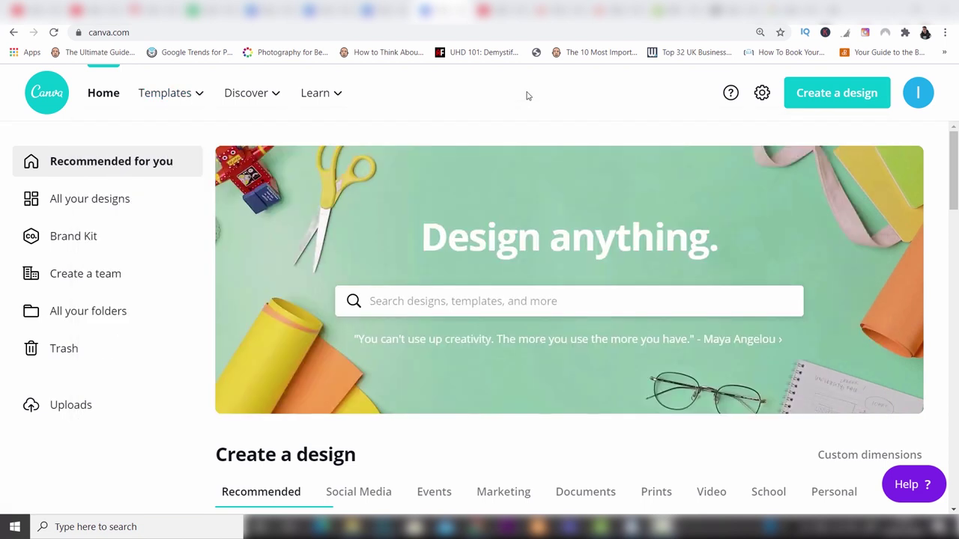
click(486, 301)
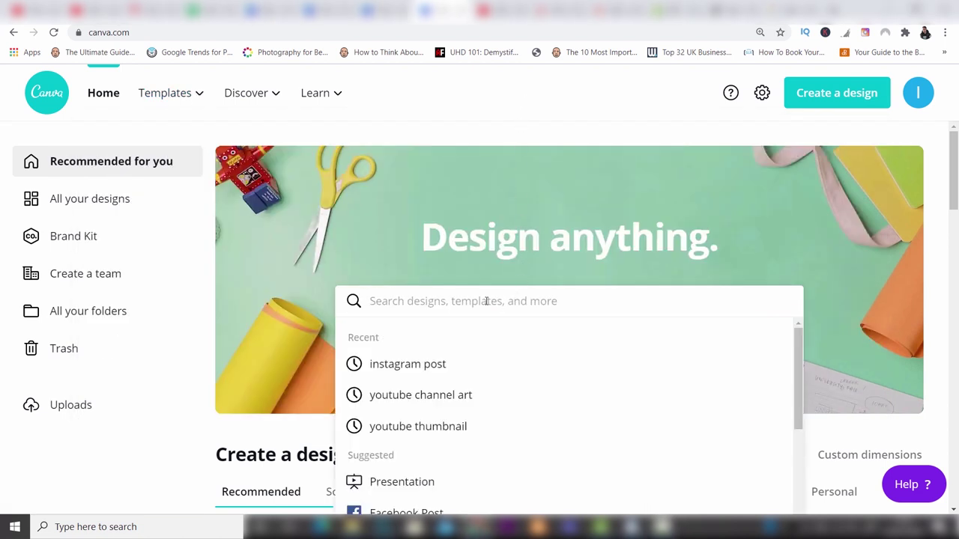
text(youtube)
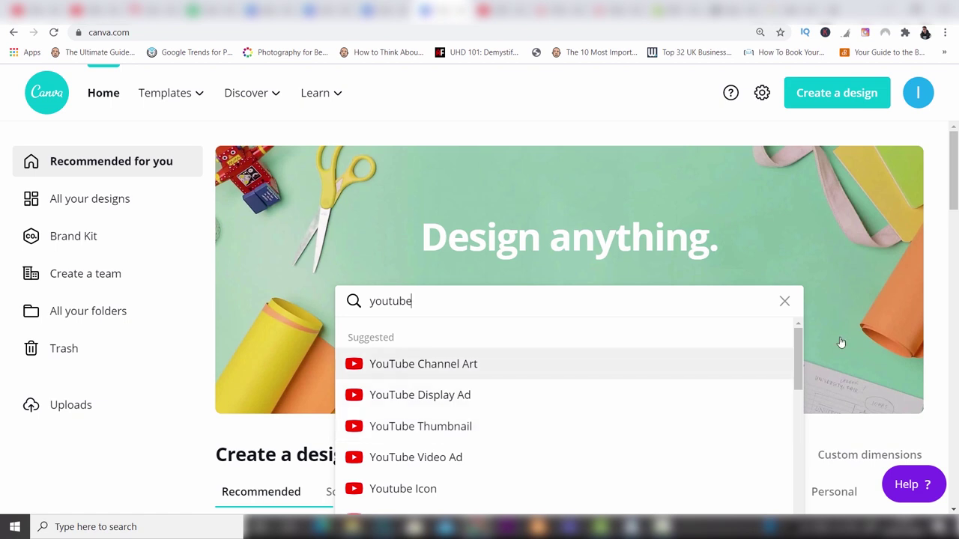
click(784, 301)
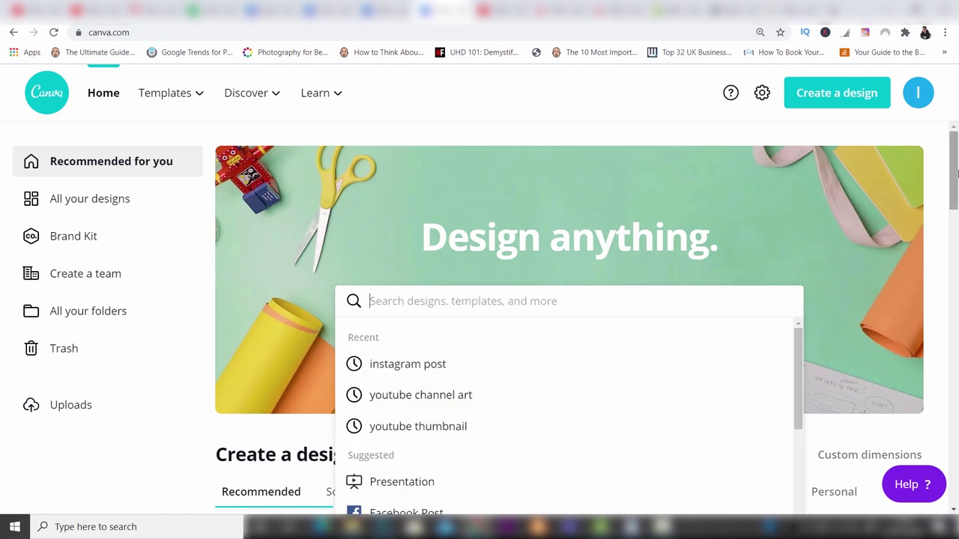
- Browse the Social Media design types and the full list of design formats, and return to the home page
drag(955, 171, 955, 211)
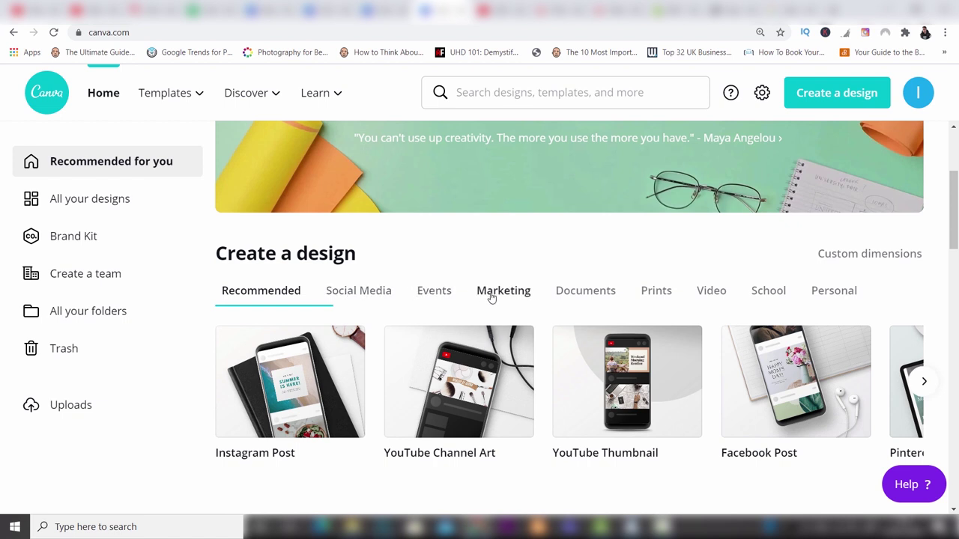
click(351, 295)
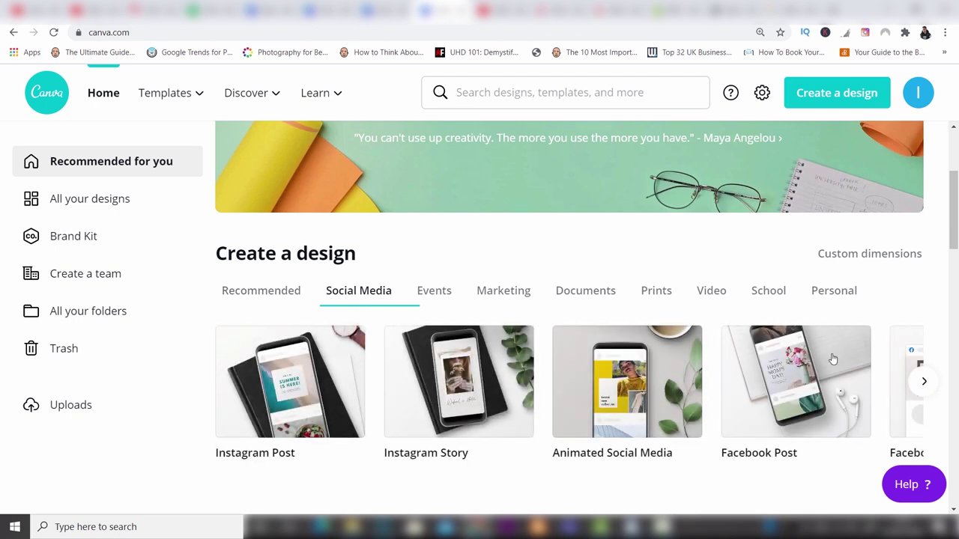
click(923, 383)
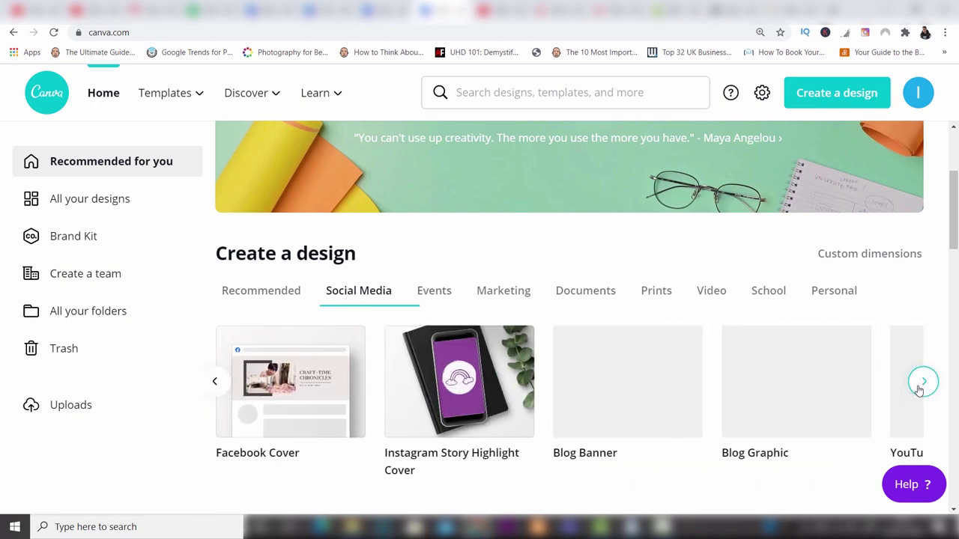
click(923, 382)
click(920, 386)
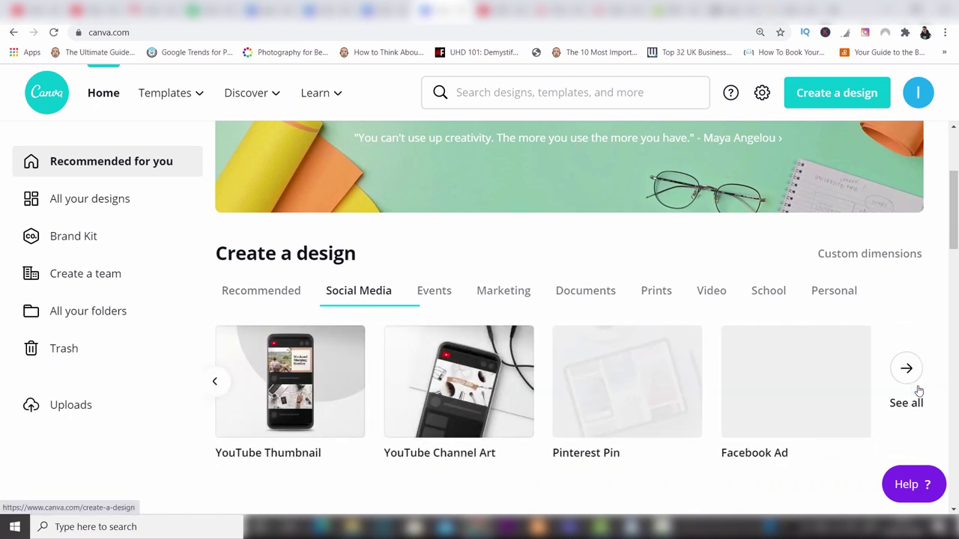
click(919, 390)
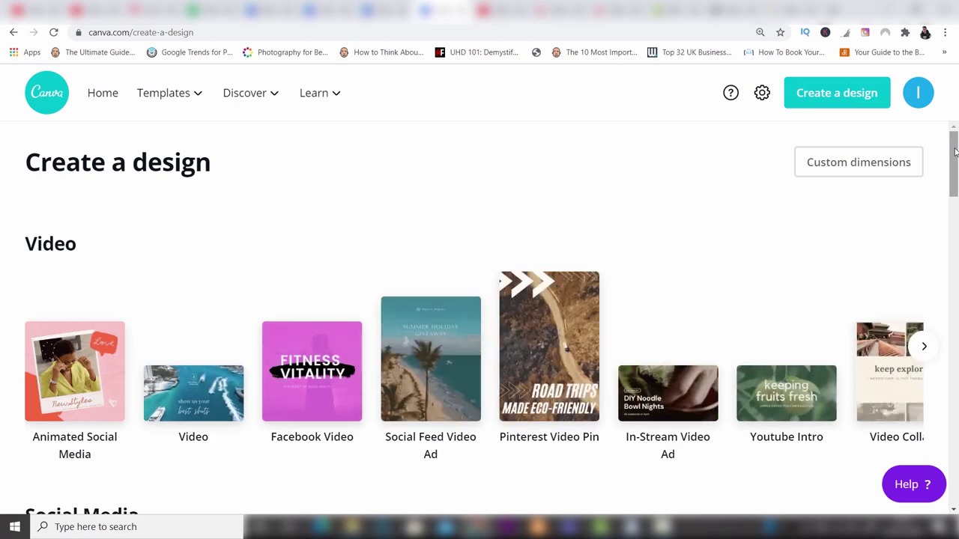
drag(955, 152, 955, 127)
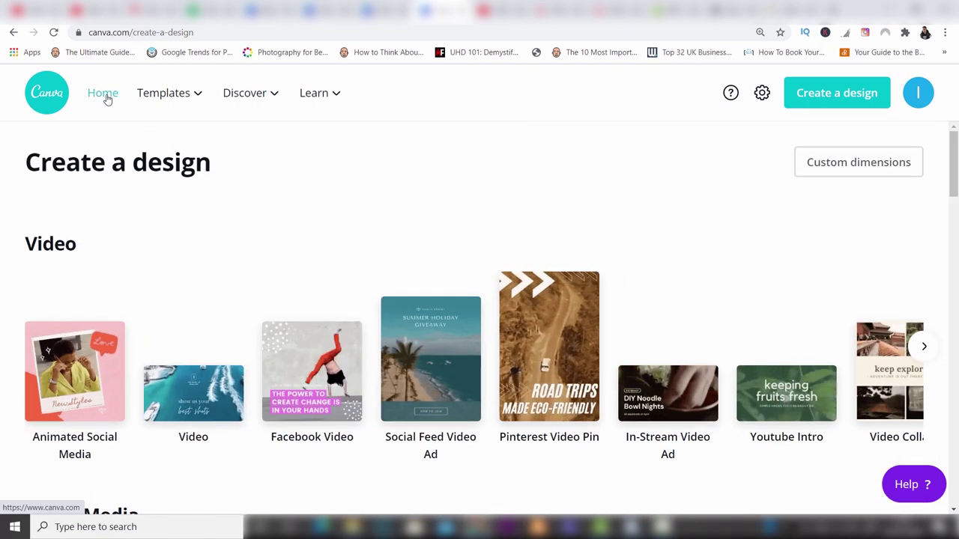
click(105, 98)
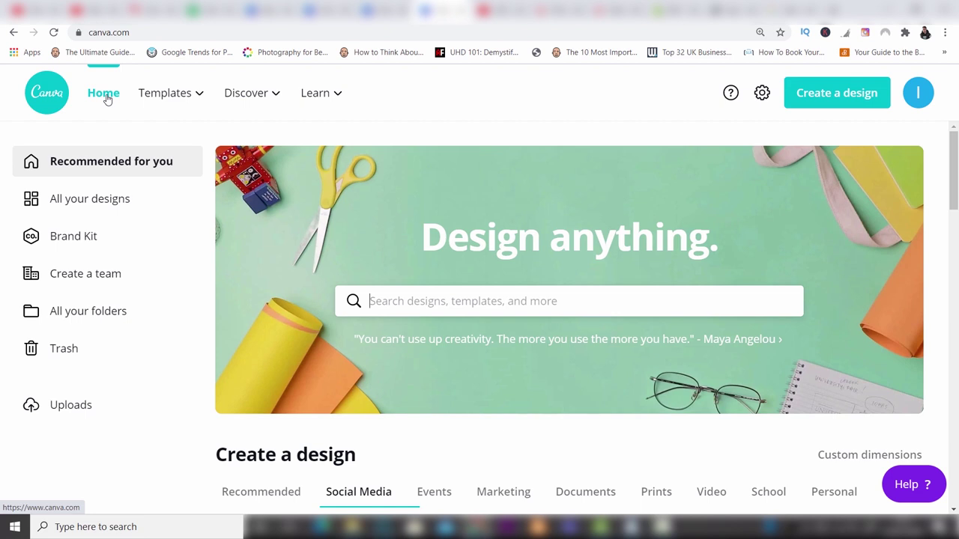
- Create a new design with custom dimensions of 1000 × 1000 px
click(851, 99)
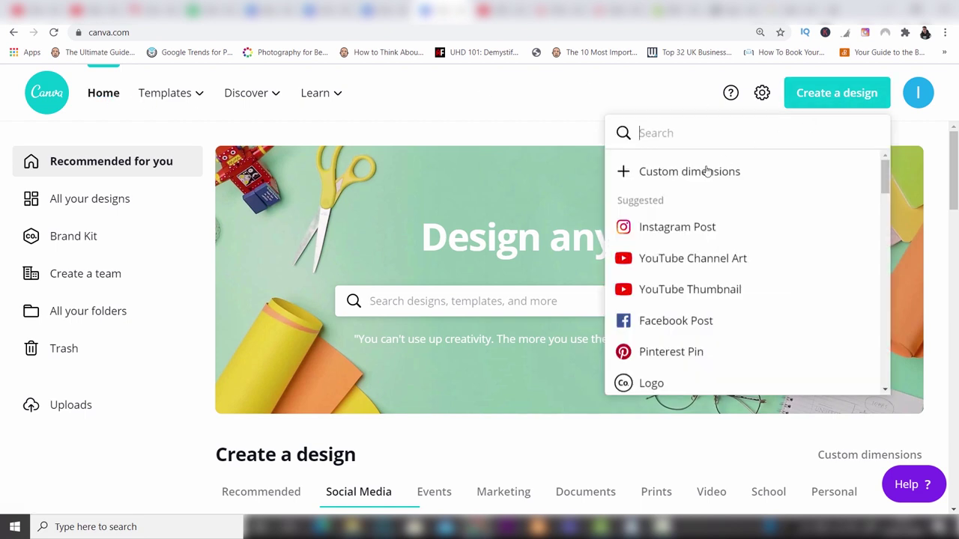
click(677, 174)
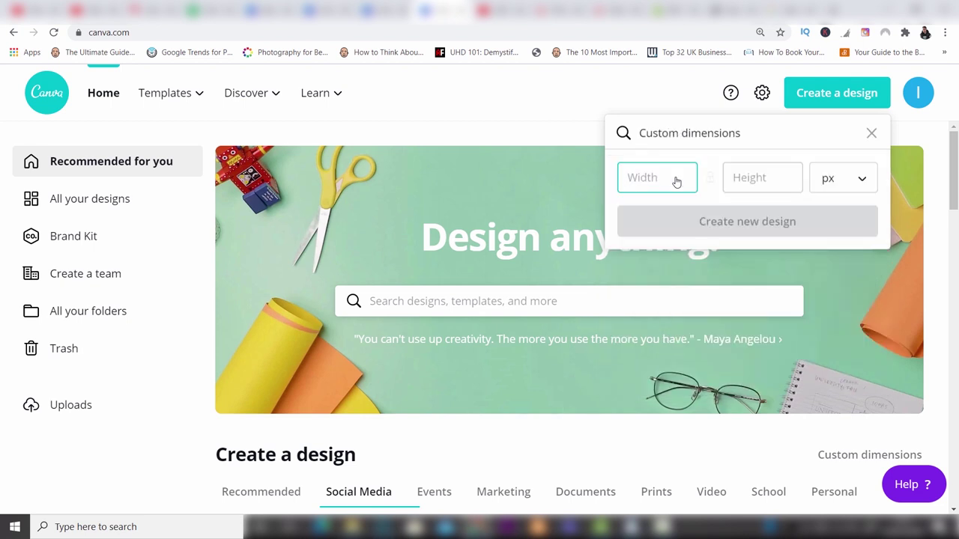
text(1000)
click(746, 178)
text(1000)
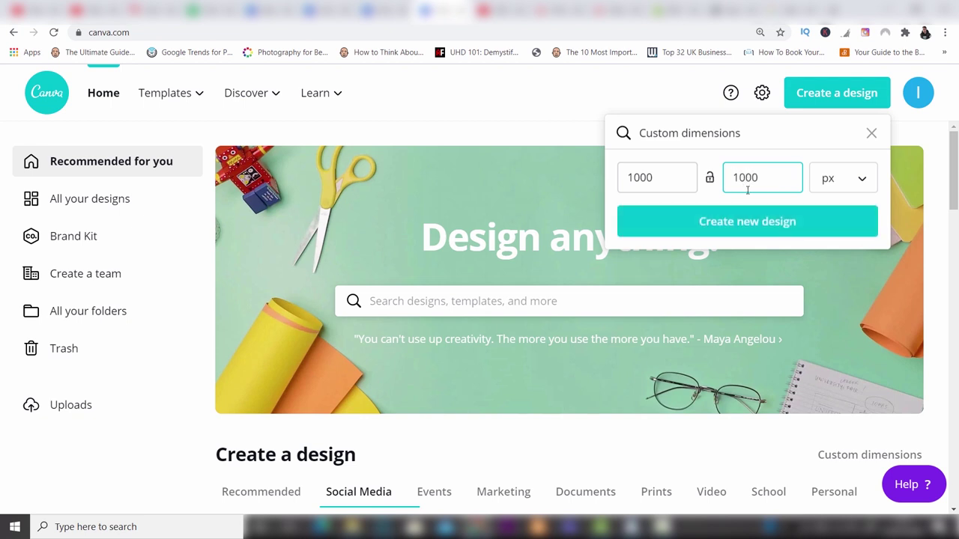
click(745, 224)
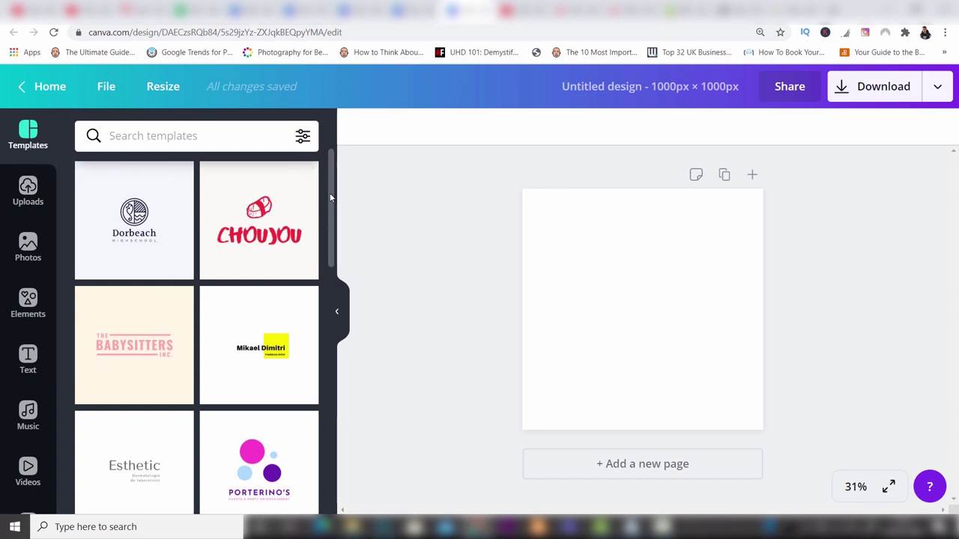
- Apply the Dorbeach Highschool logo template to the blank page and set its background to dark grey
scroll(332, 219, down, 1)
drag(332, 220, 325, 268)
click(147, 216)
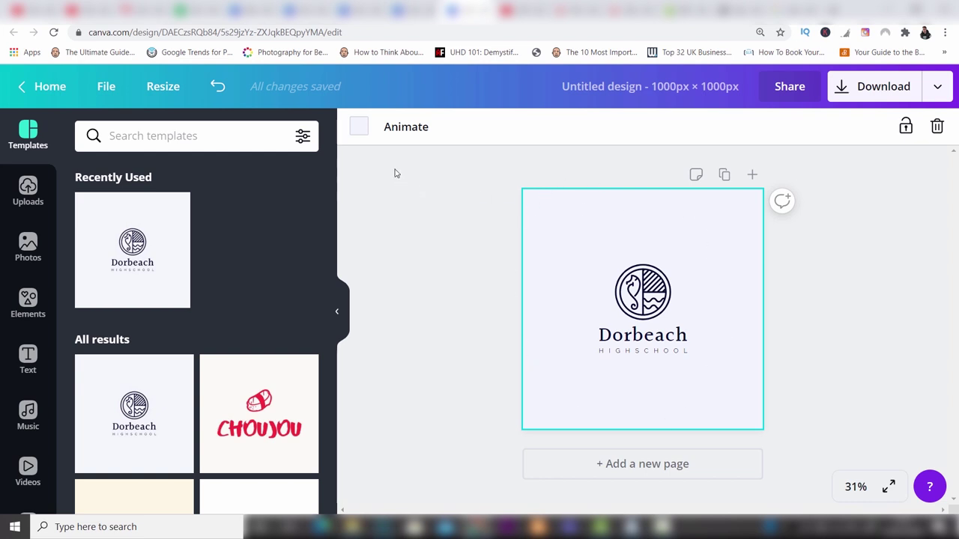
click(357, 129)
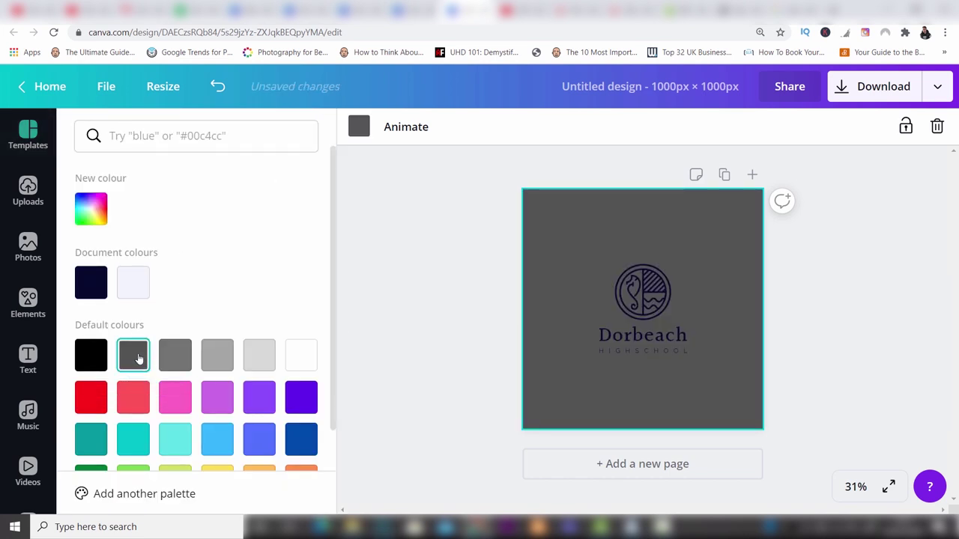
- Recolour the Dorbeach text and the circular seahorse emblem above it to pink
click(641, 334)
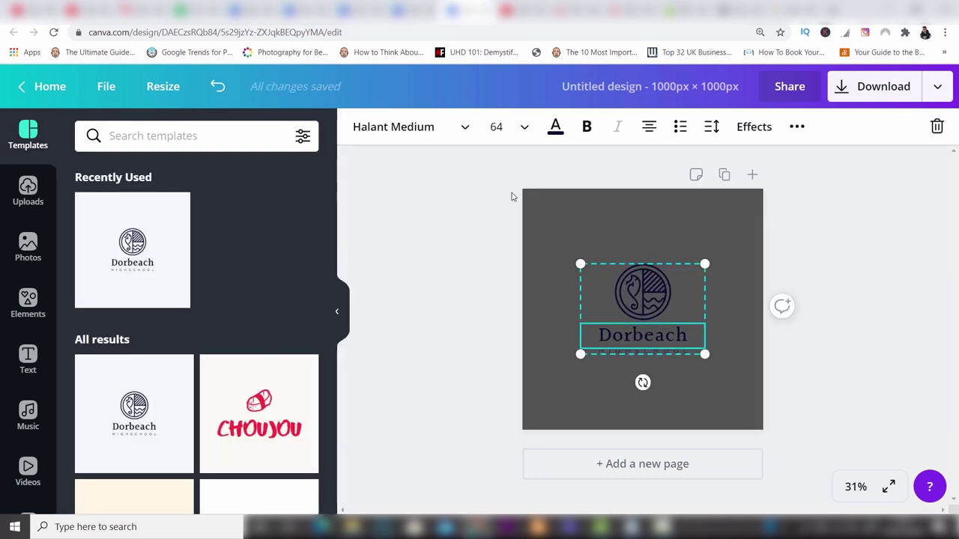
click(555, 128)
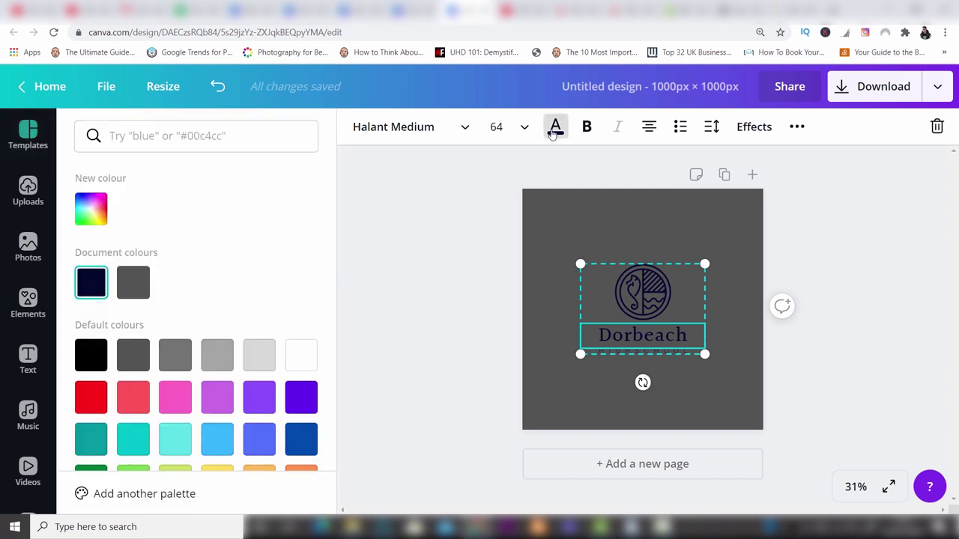
click(177, 397)
click(660, 278)
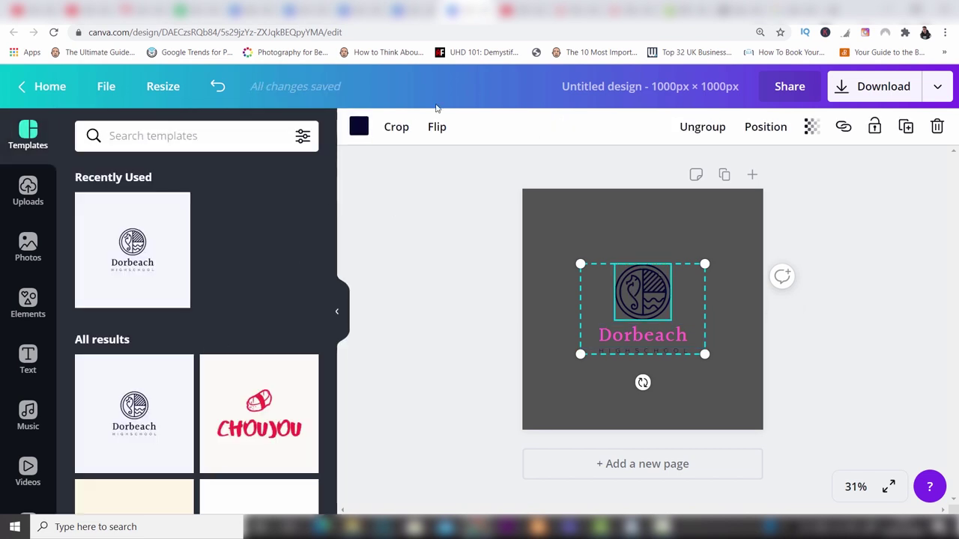
click(358, 127)
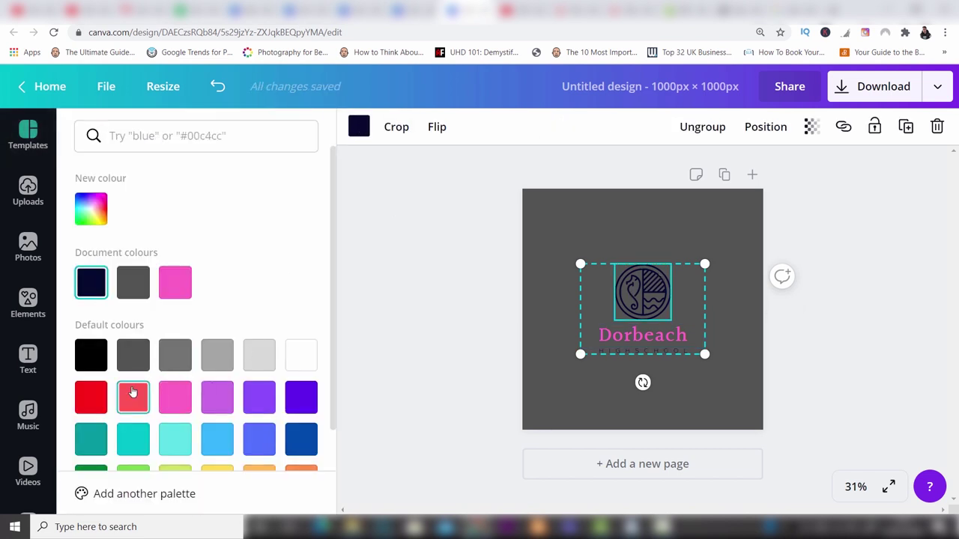
click(175, 397)
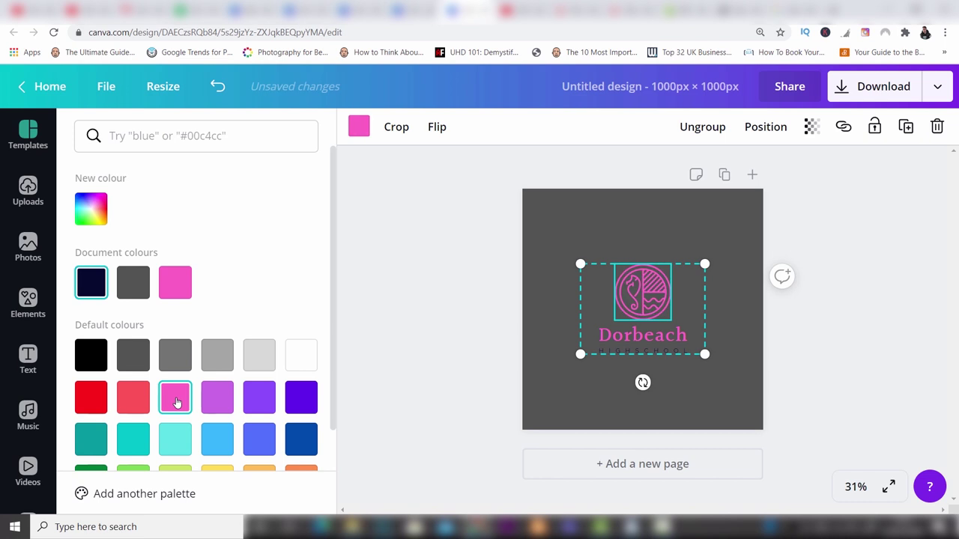
key(Escape)
click(800, 230)
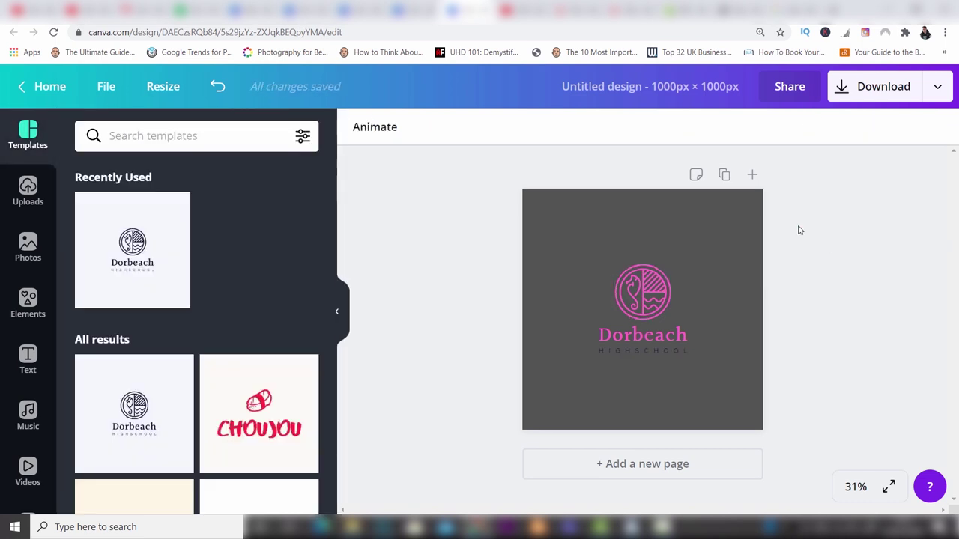
- Delete the page's background colour, the emblem and the remaining logo text to leave the page blank
click(580, 242)
key(Delete)
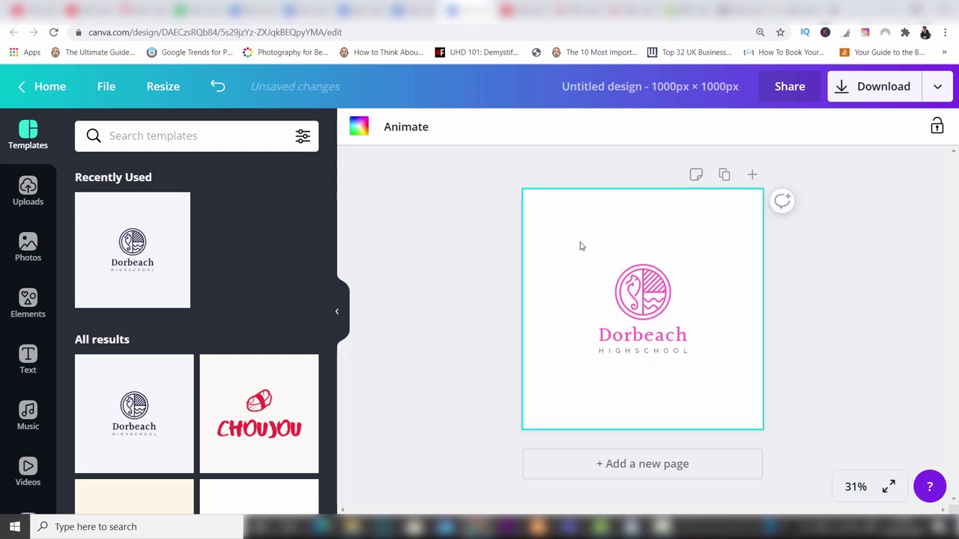
click(650, 294)
key(Delete)
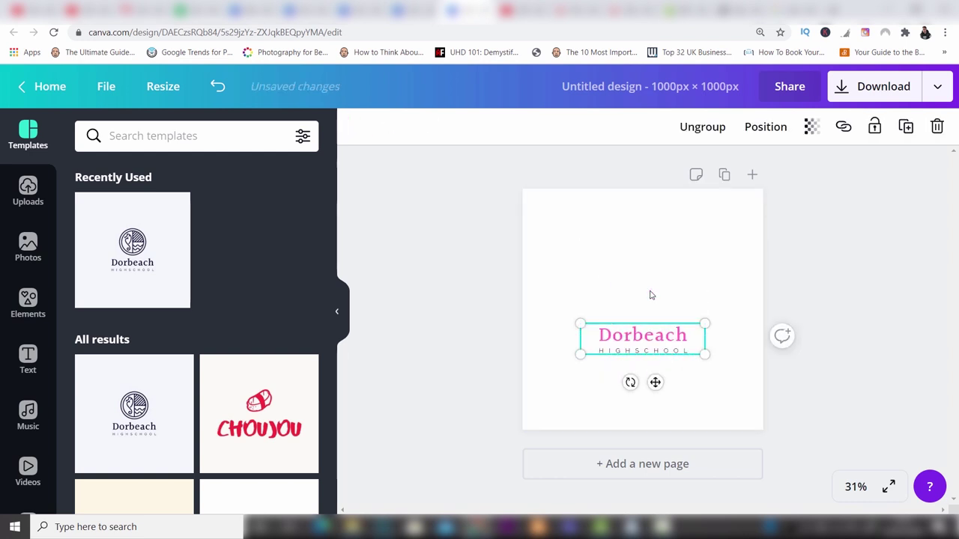
key(Delete)
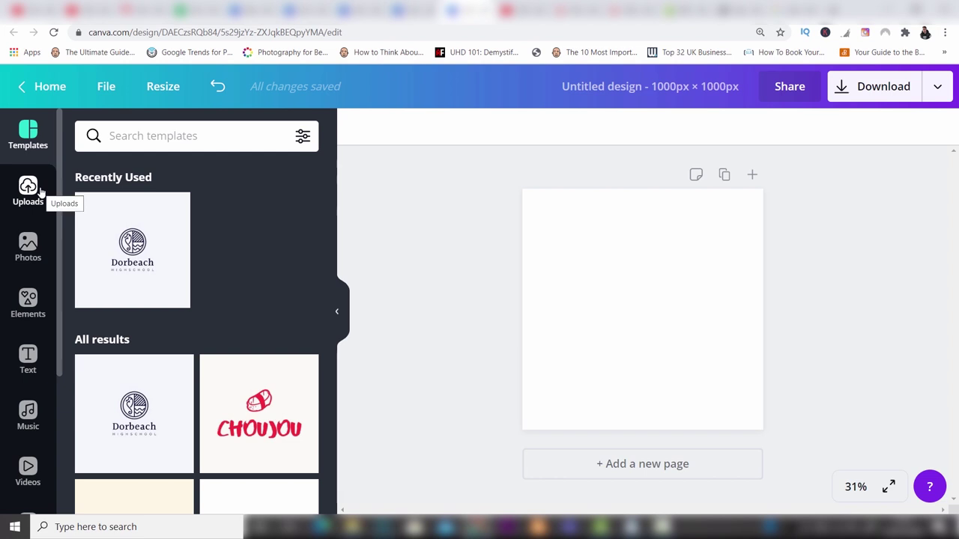
- Search the photo library for "coffee" and add the photo of the dark cup with heart latte art to the page
click(32, 239)
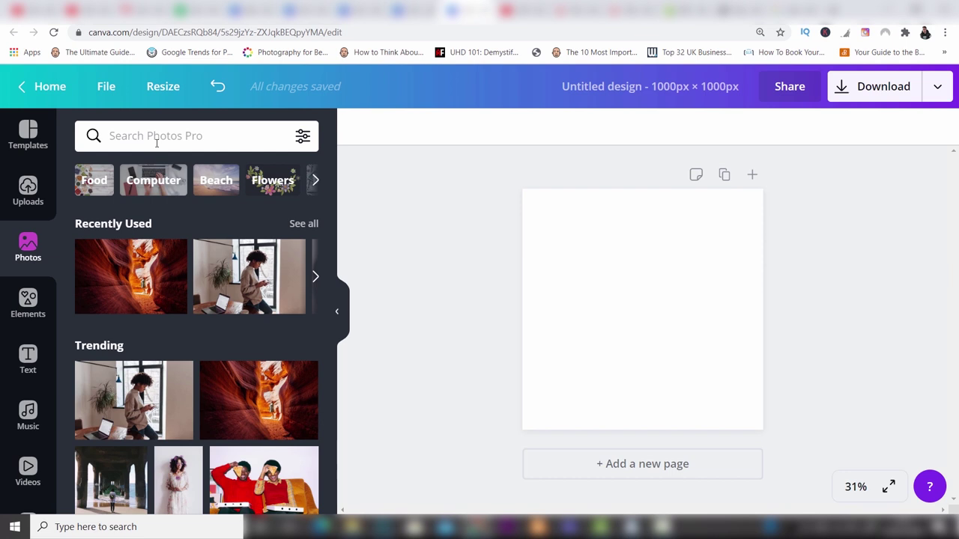
click(156, 143)
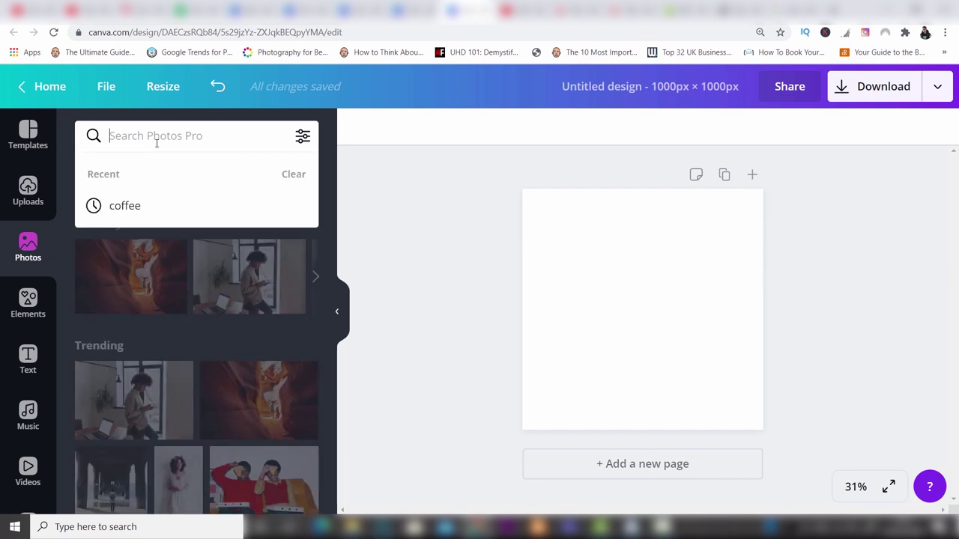
click(127, 205)
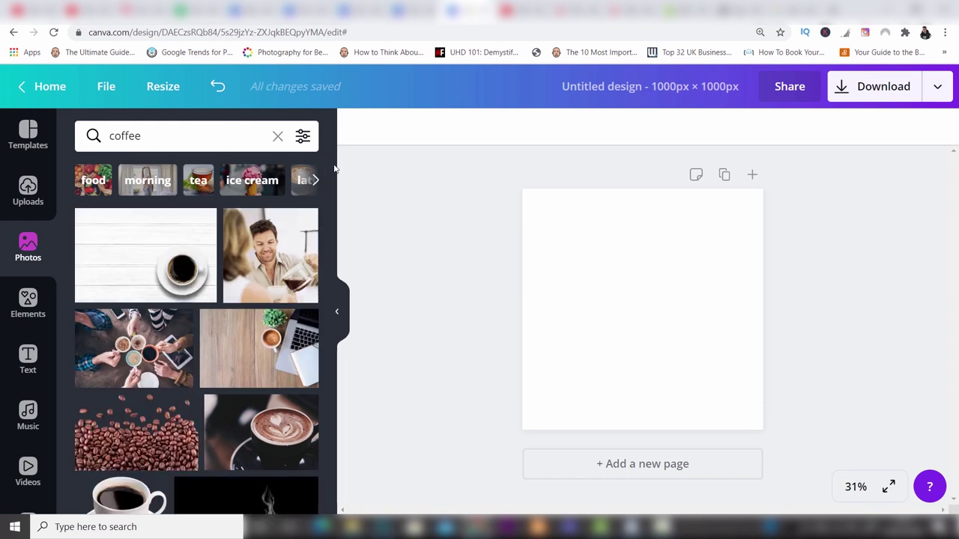
drag(333, 174, 335, 135)
scroll(334, 183, down, 2)
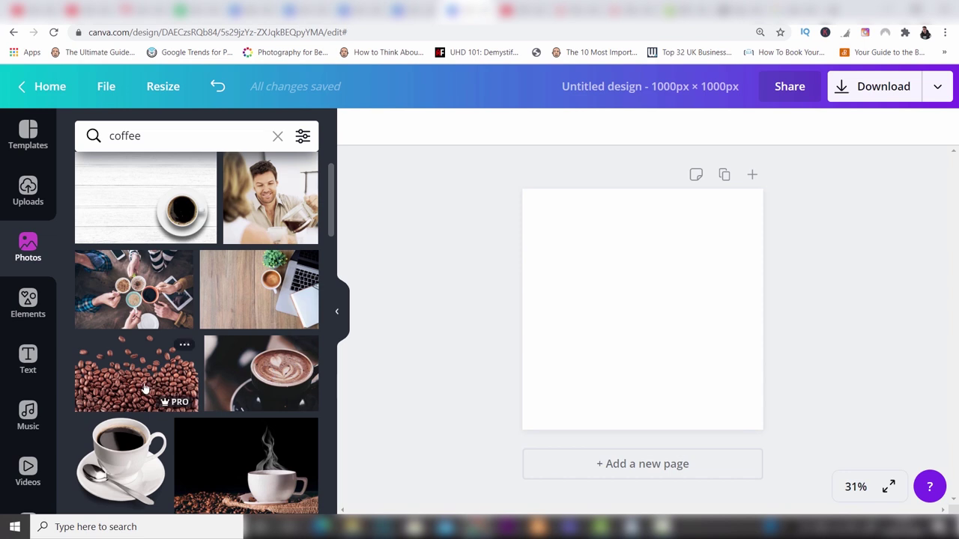
drag(332, 231, 328, 278)
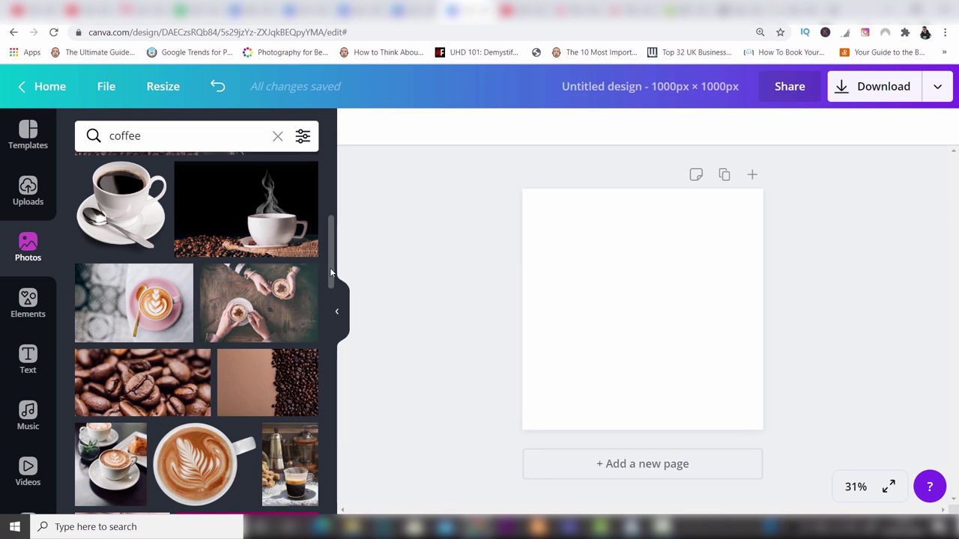
drag(330, 265, 332, 226)
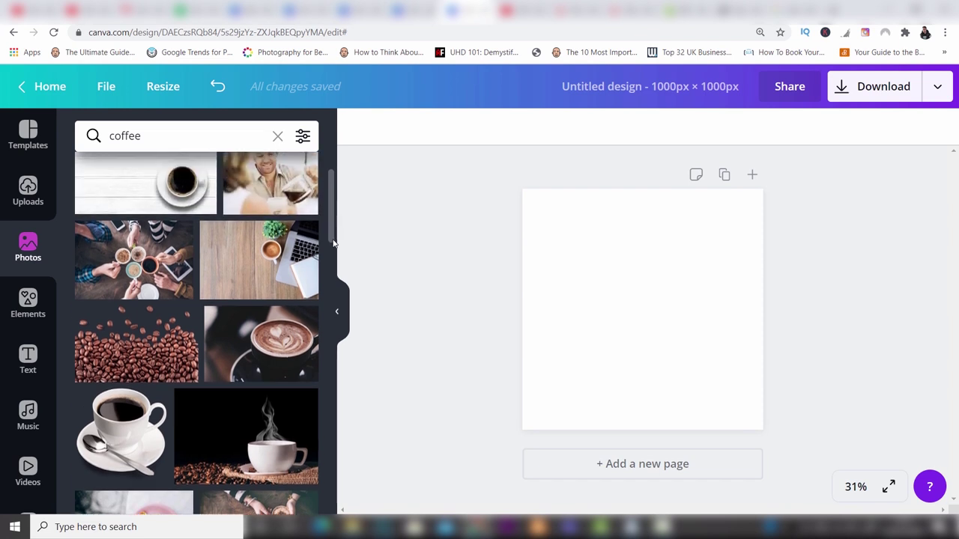
click(262, 360)
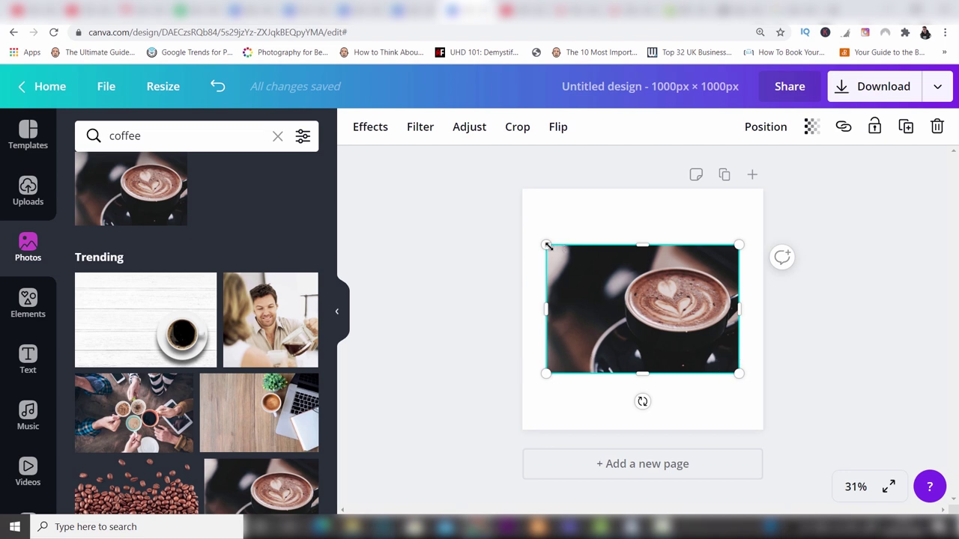
- Enlarge the coffee photo and reposition it so that it fills the whole page with the cup centred
drag(496, 216, 448, 184)
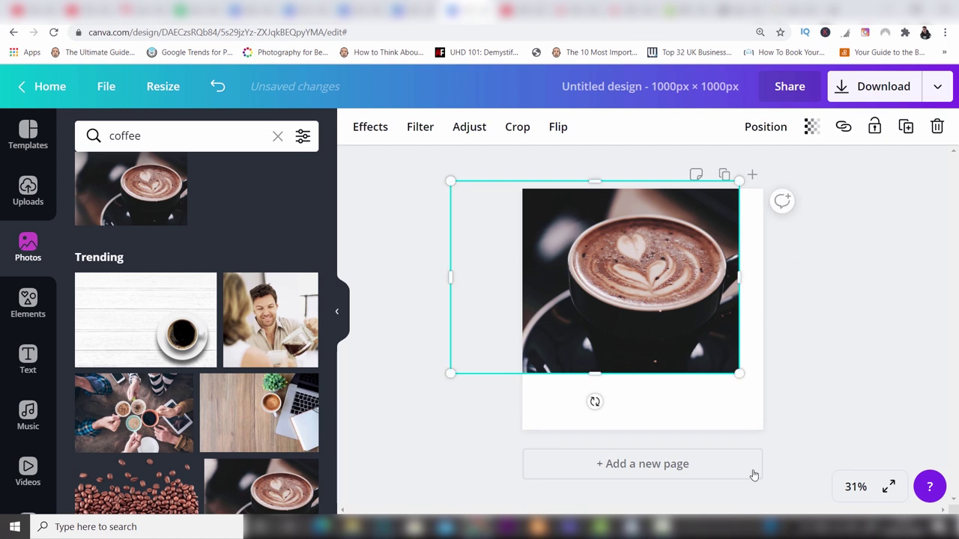
drag(794, 450, 809, 467)
drag(704, 281, 642, 277)
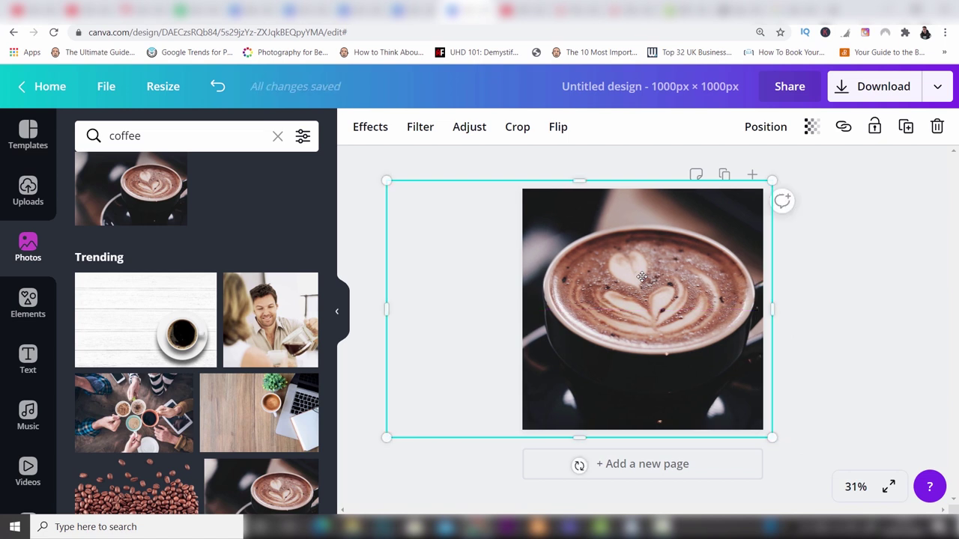
- Scale the coffee photo up a little more and shift it so the cup's rim nearly spans the page
mouse_move(789, 170)
mouse_down()
mouse_move(794, 162)
mouse_move(778, 174)
mouse_up()
drag(678, 260, 653, 263)
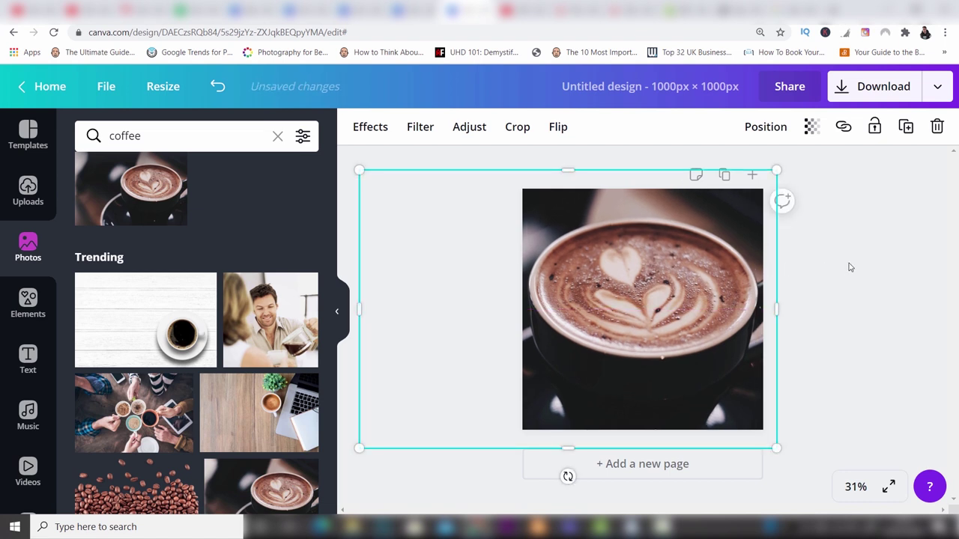
click(850, 268)
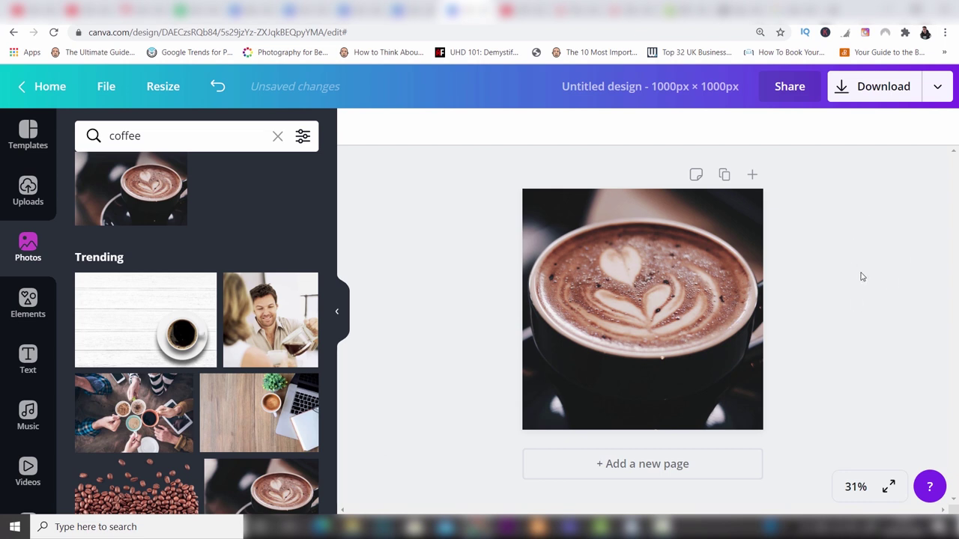
click(669, 283)
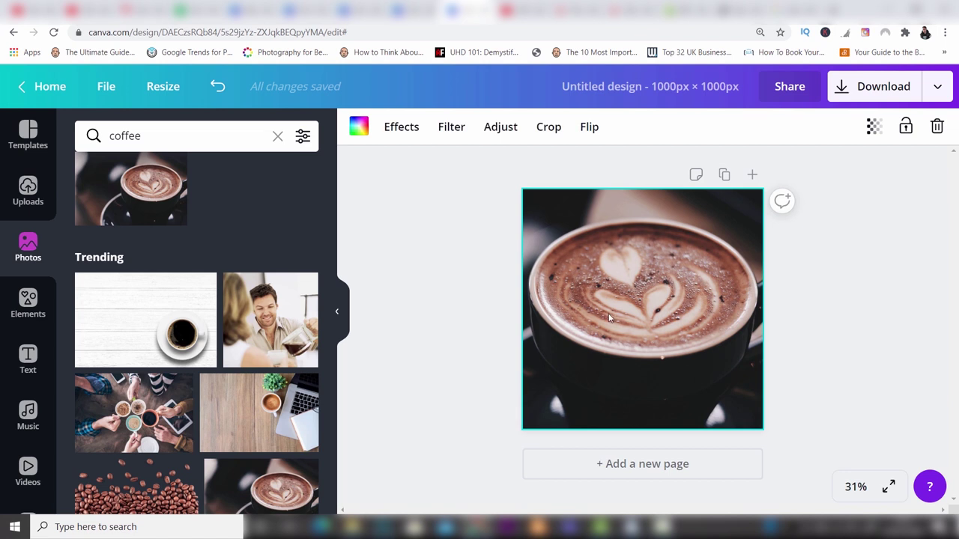
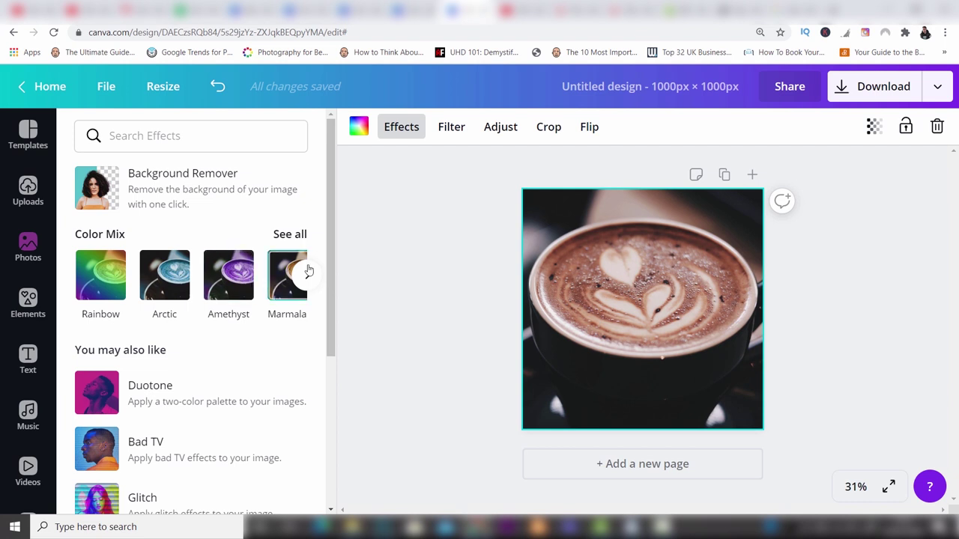
click(308, 275)
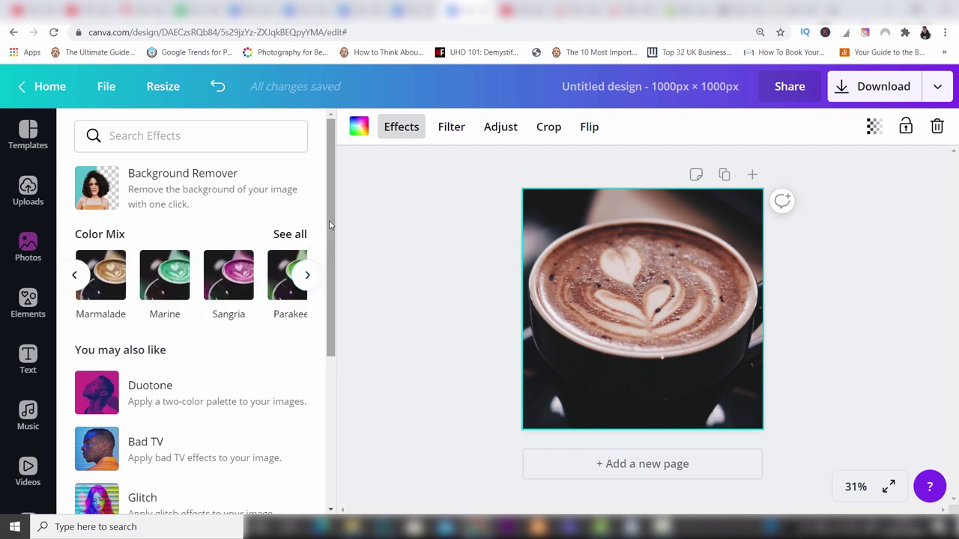
drag(328, 221, 331, 298)
scroll(261, 278, down, 1)
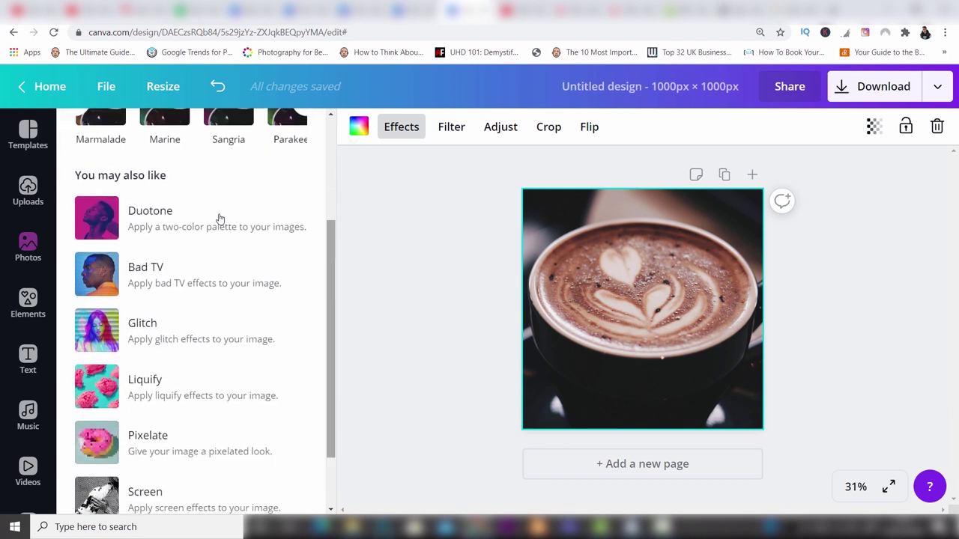
drag(332, 264, 328, 172)
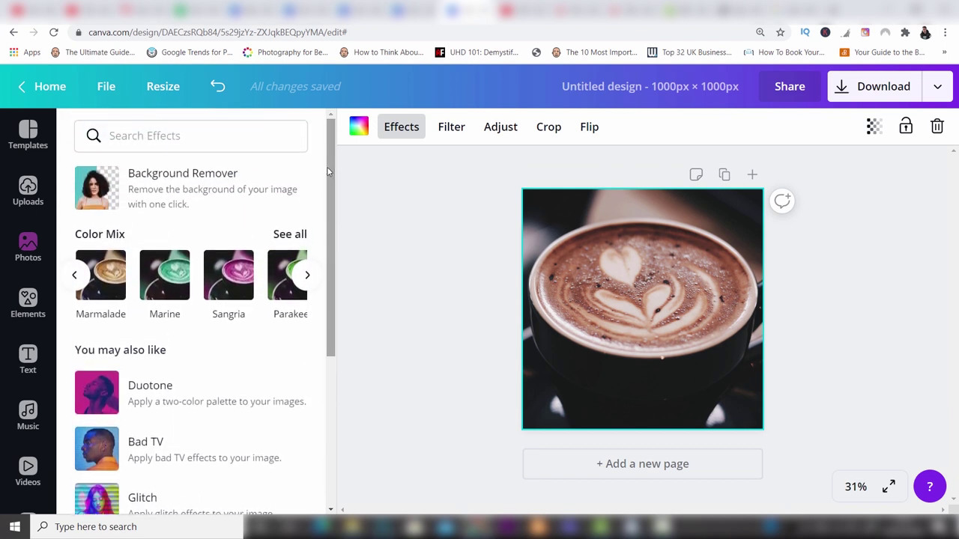
- Try the Whimsical filter on the coffee photo, replace it with the Street filter and set its intensity to 52
click(455, 125)
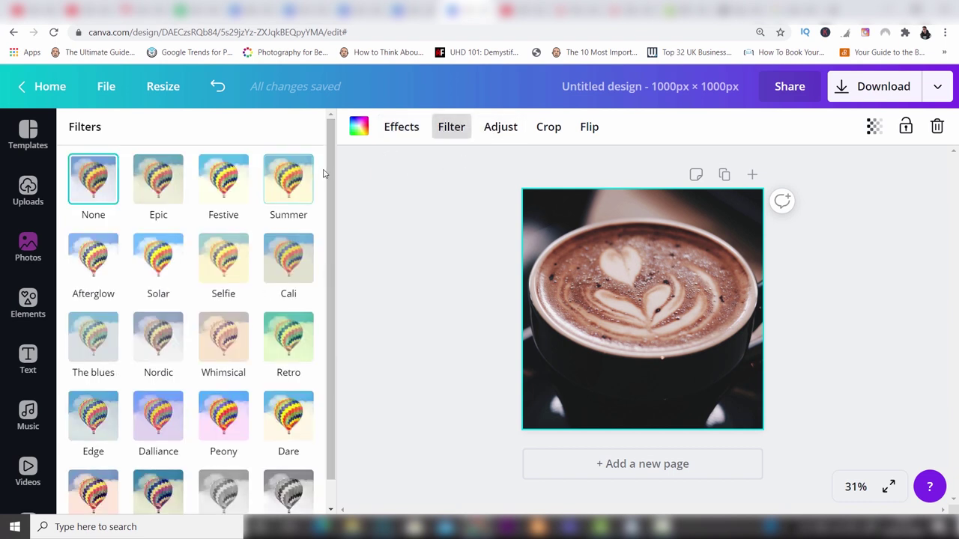
drag(330, 177, 328, 207)
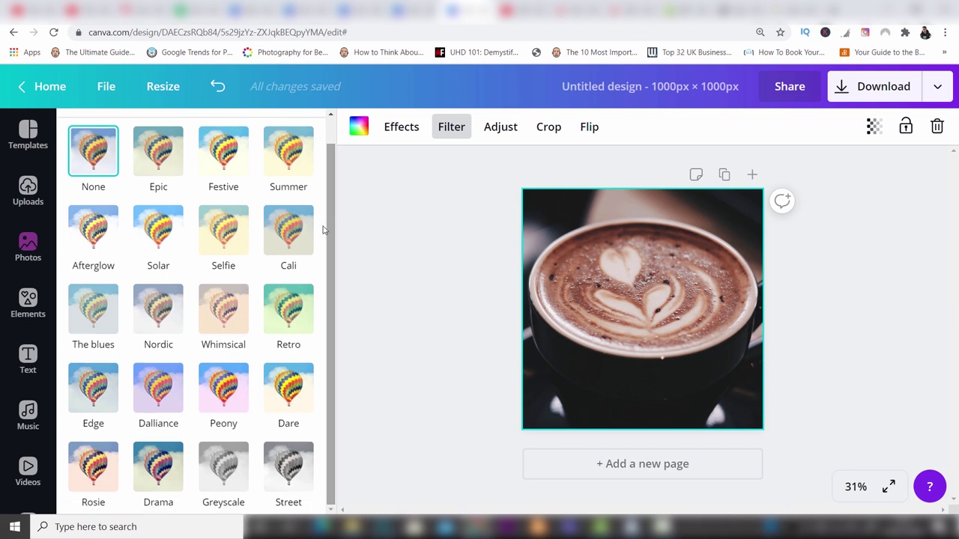
click(224, 318)
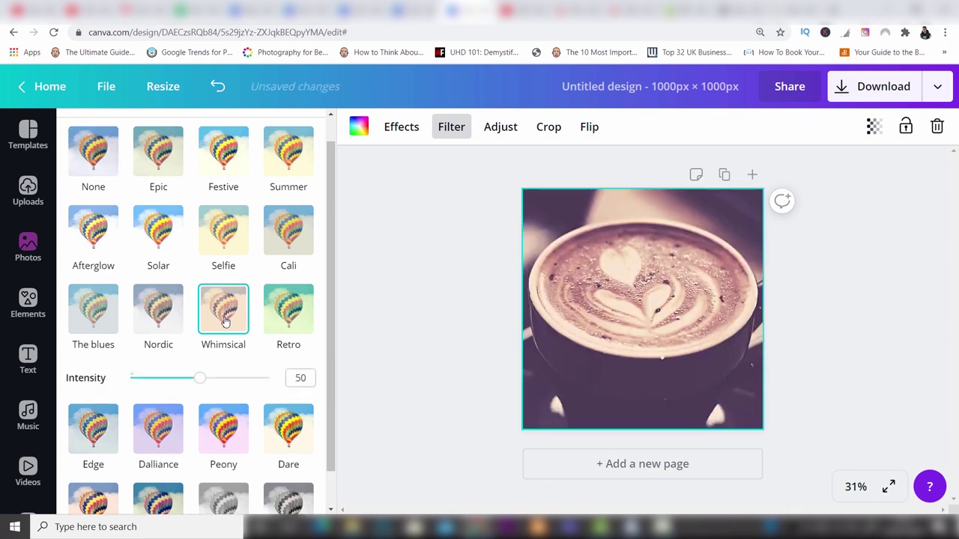
drag(328, 291, 326, 358)
click(282, 474)
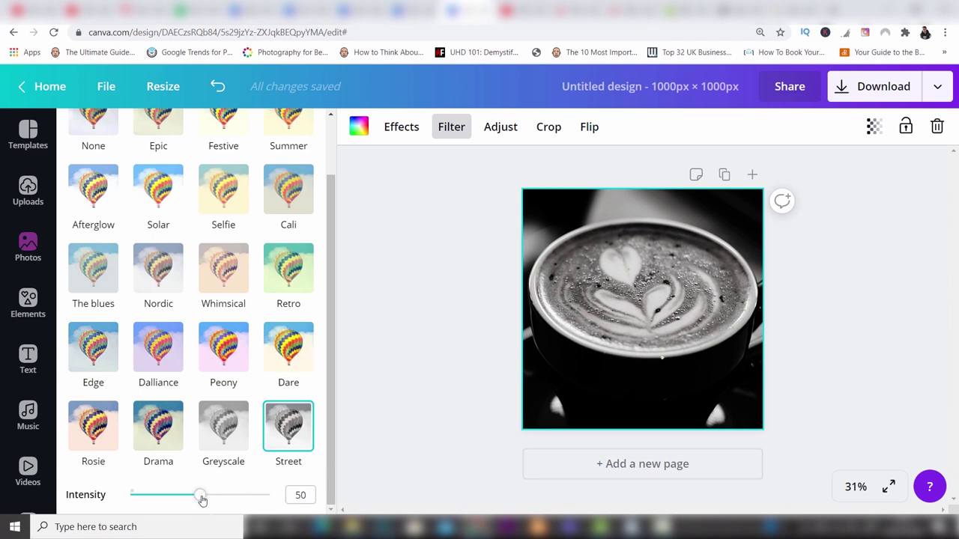
mouse_move(200, 497)
mouse_down()
mouse_move(257, 493)
mouse_move(160, 497)
mouse_move(204, 498)
mouse_up()
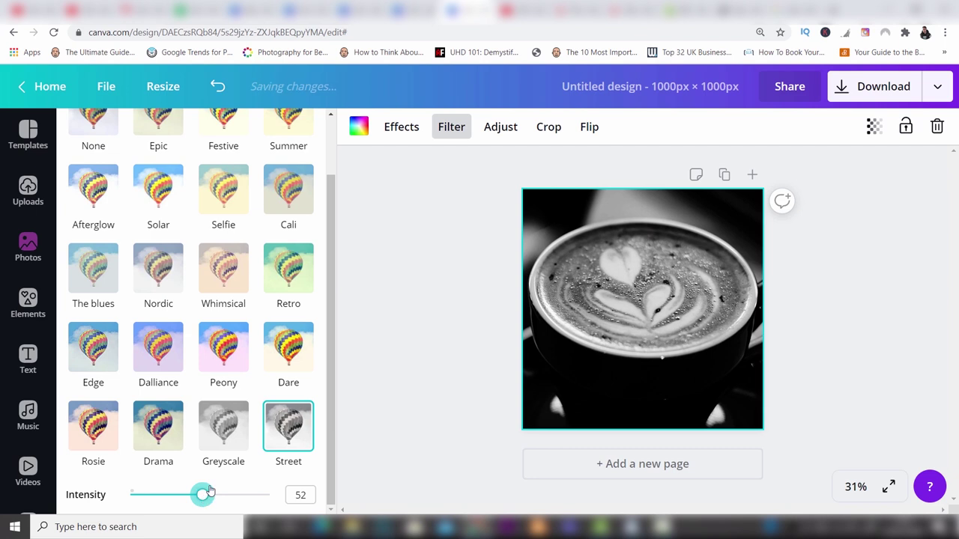
- Adjust the coffee photo to brightness 0, contrast 30 and blur -29
click(512, 130)
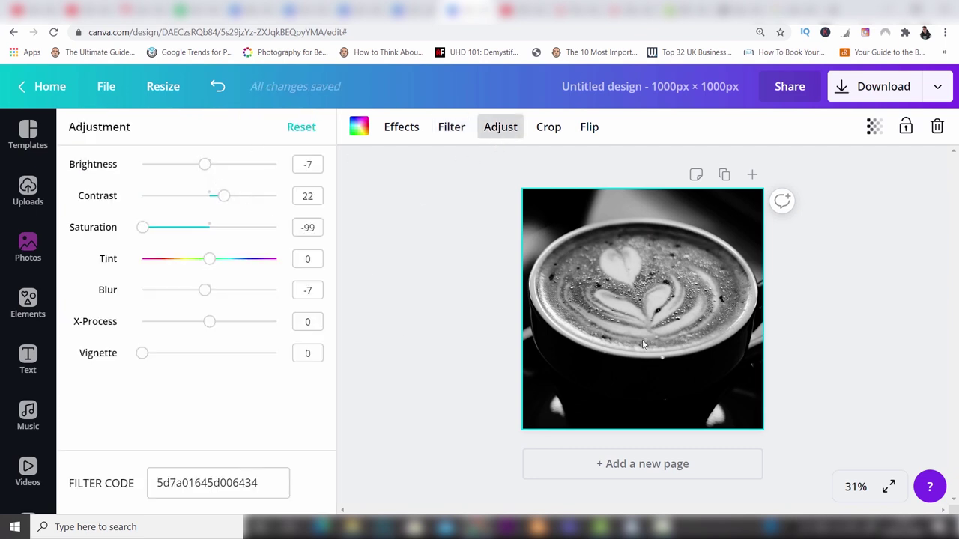
drag(205, 165, 230, 196)
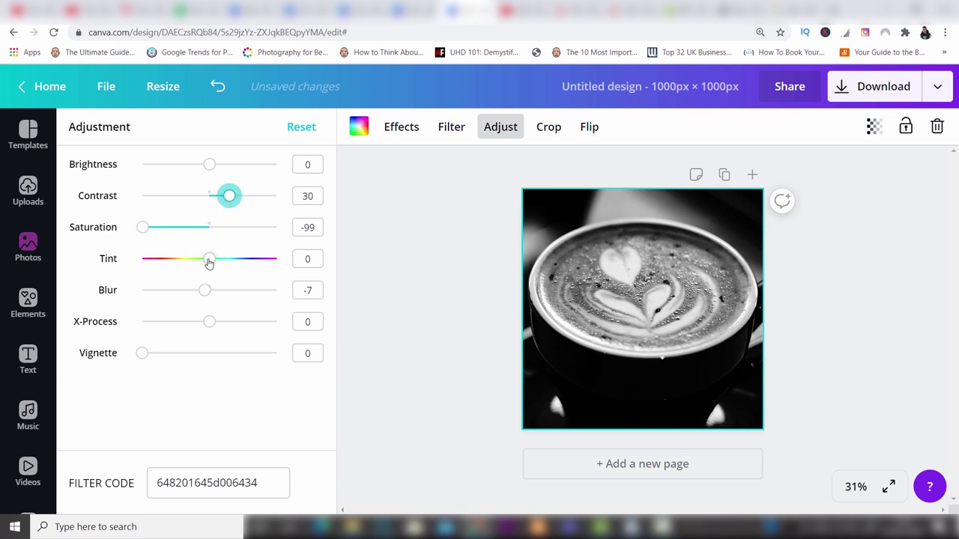
mouse_move(209, 260)
mouse_down()
mouse_move(223, 259)
mouse_move(199, 260)
mouse_move(211, 269)
mouse_up()
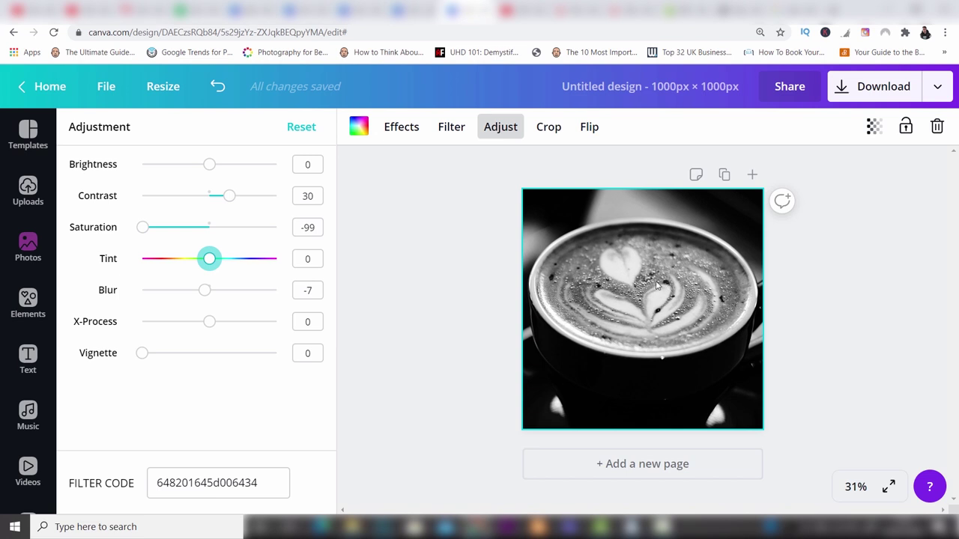
drag(206, 292, 190, 294)
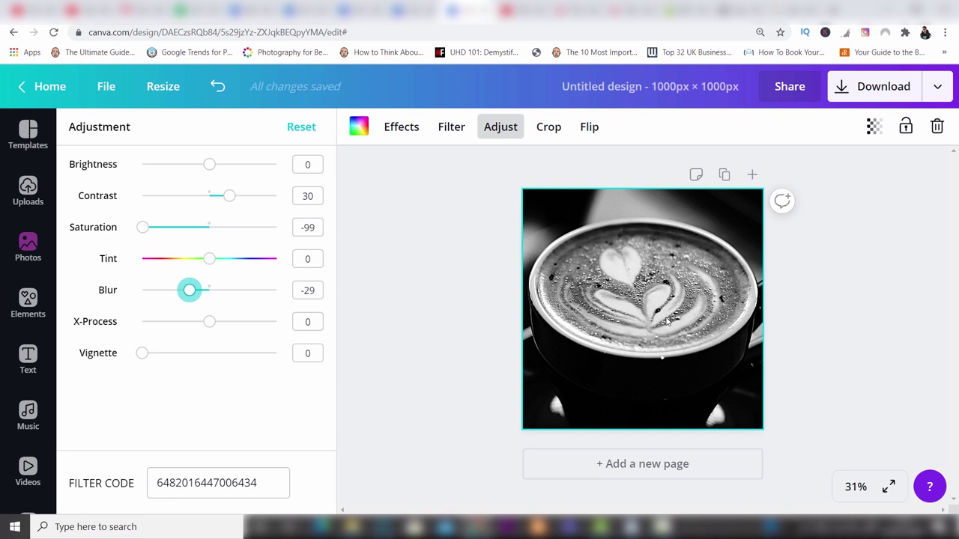
- Try out the crop frame on the coffee photo, and flip the photo horizontally and vertically, reversing each flip
click(549, 128)
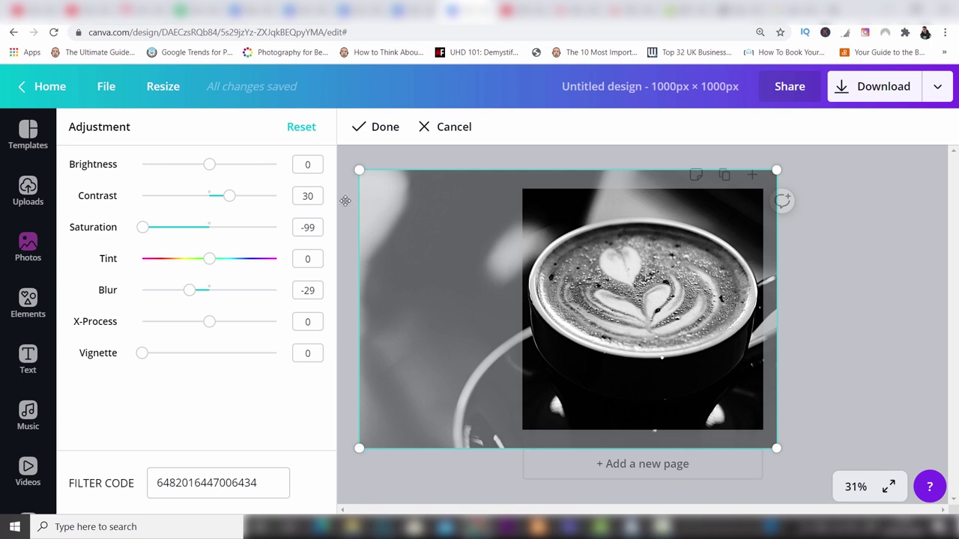
click(380, 132)
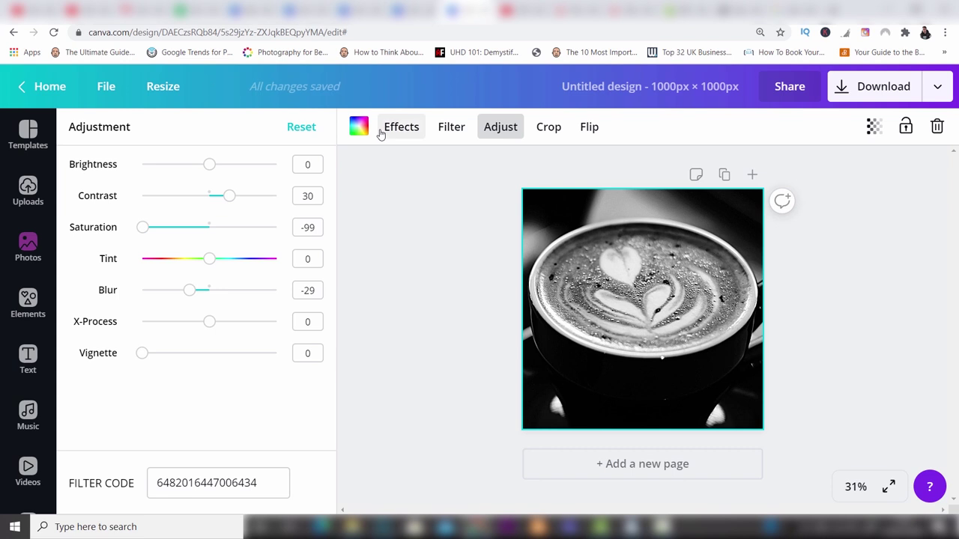
click(590, 128)
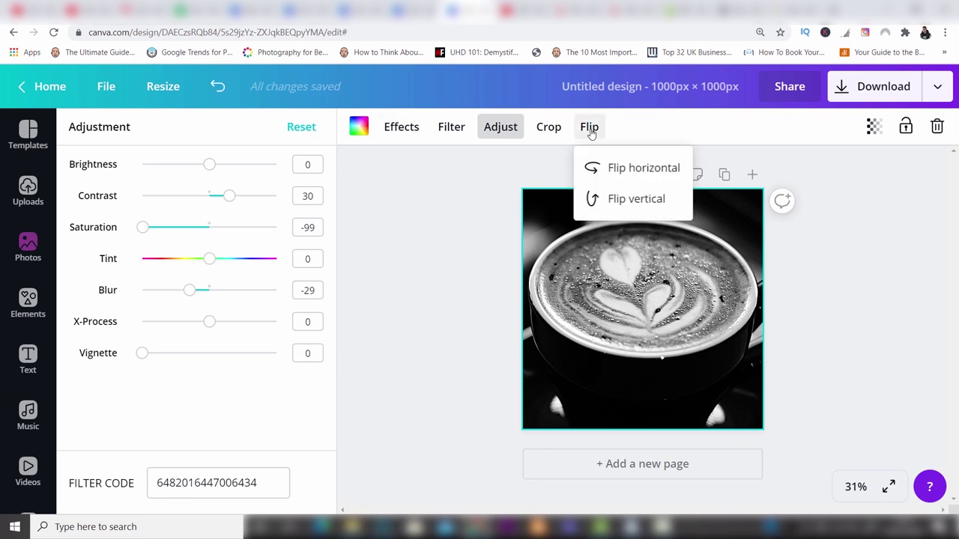
click(612, 167)
click(612, 168)
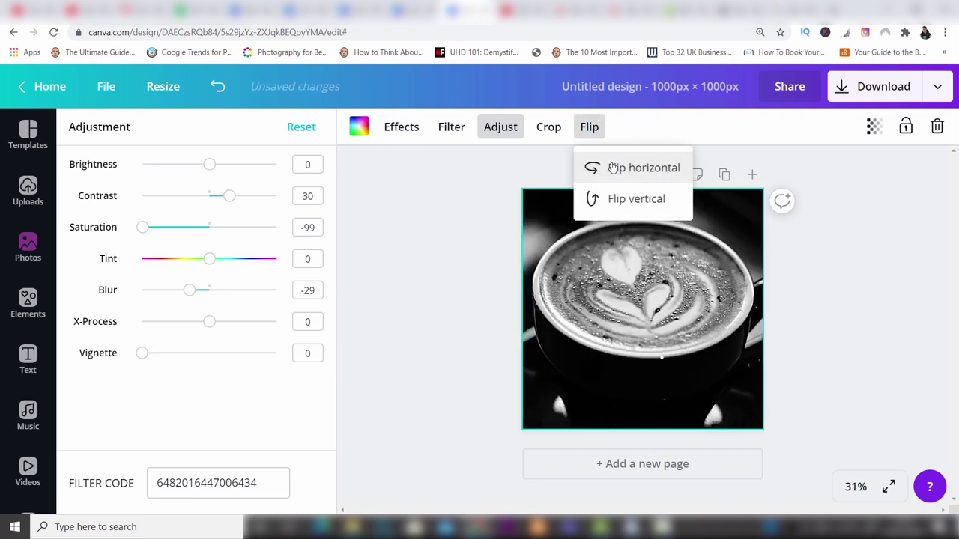
click(629, 200)
click(629, 199)
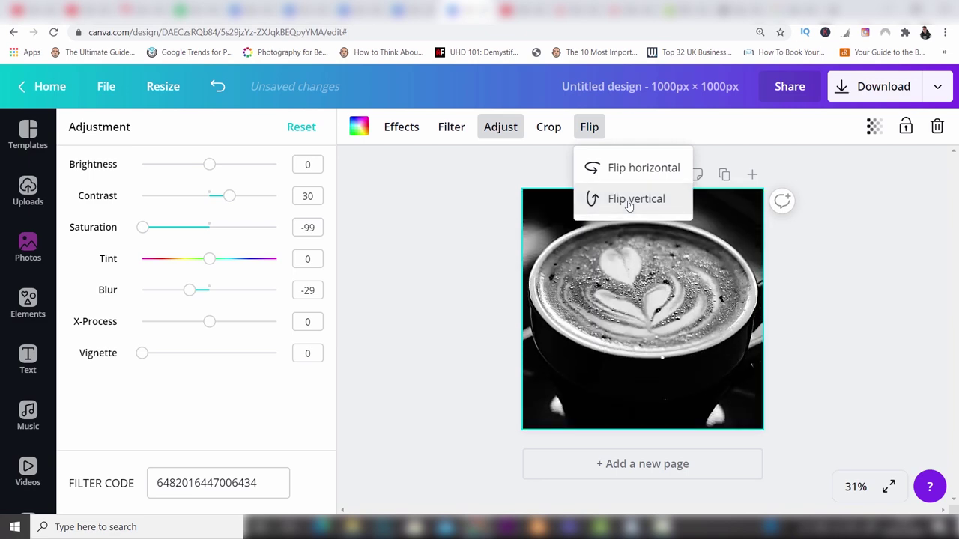
click(820, 162)
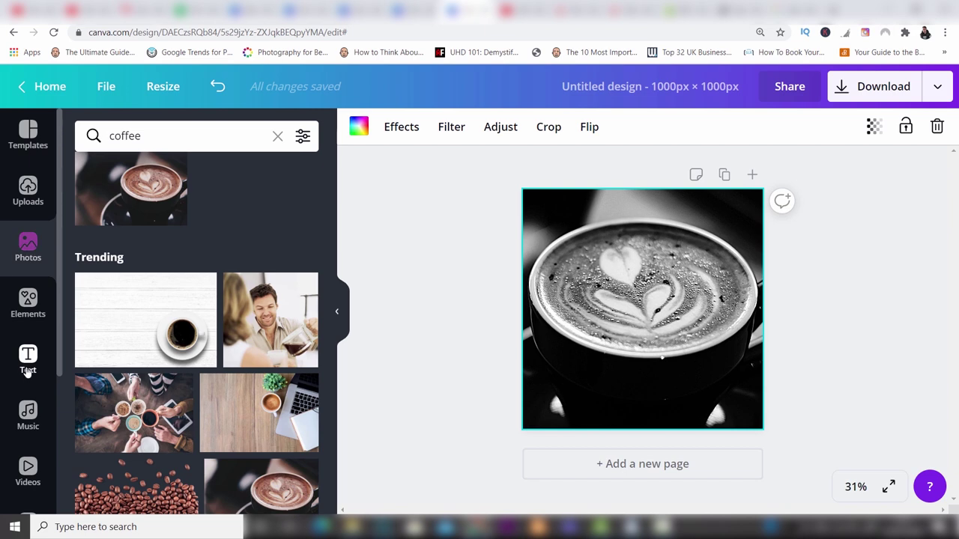
- Browse the ready-made text combinations and add the recently used "Will you be mine?" text to the page
click(27, 367)
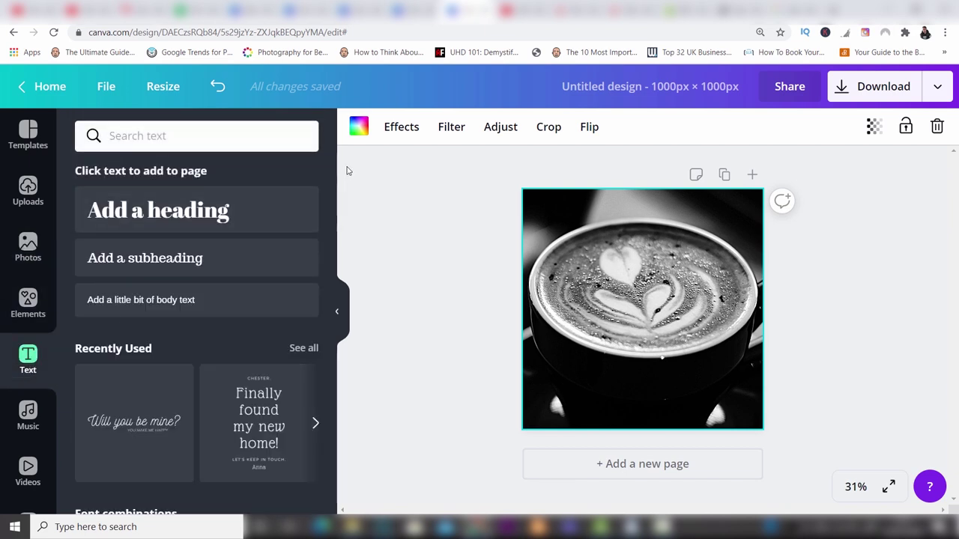
drag(334, 167, 330, 198)
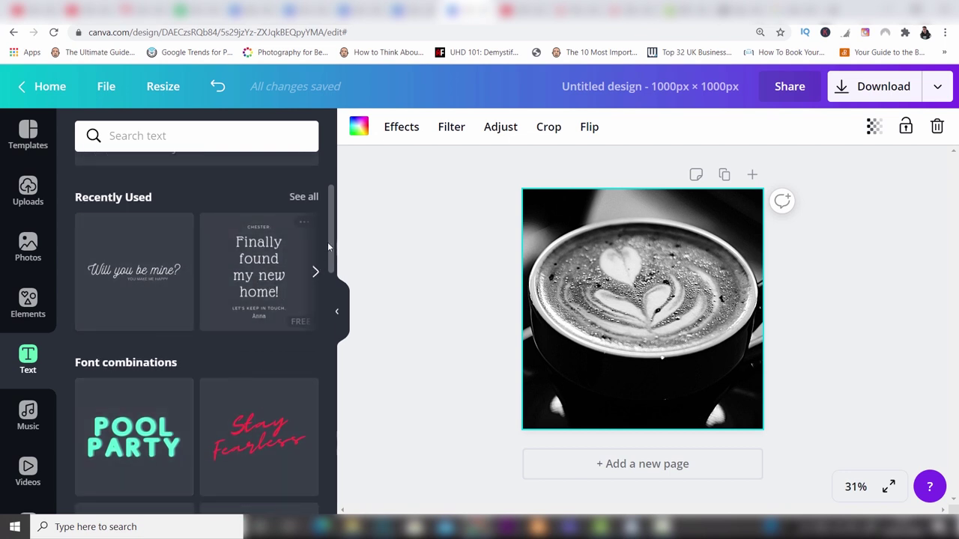
scroll(333, 250, down, 3)
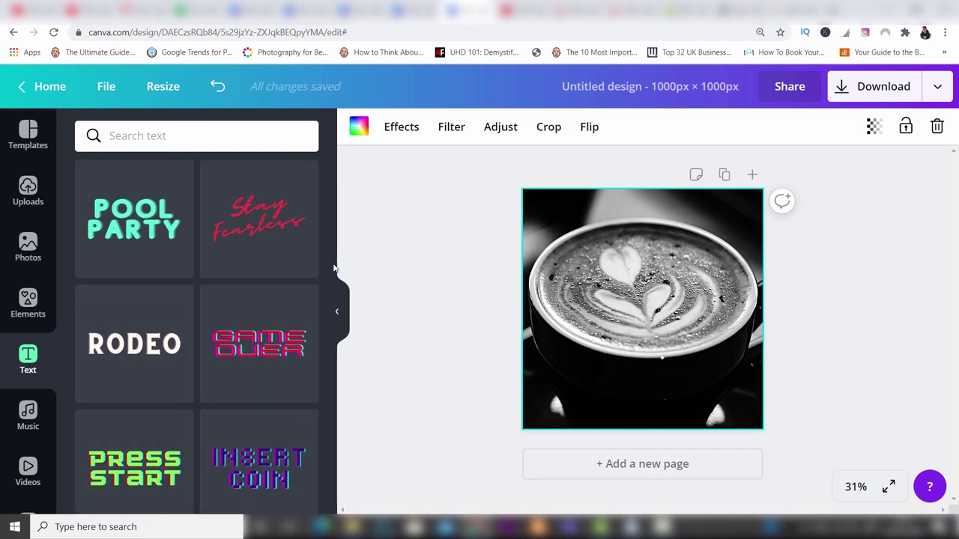
scroll(332, 285, down, 1)
scroll(332, 285, down, 1)
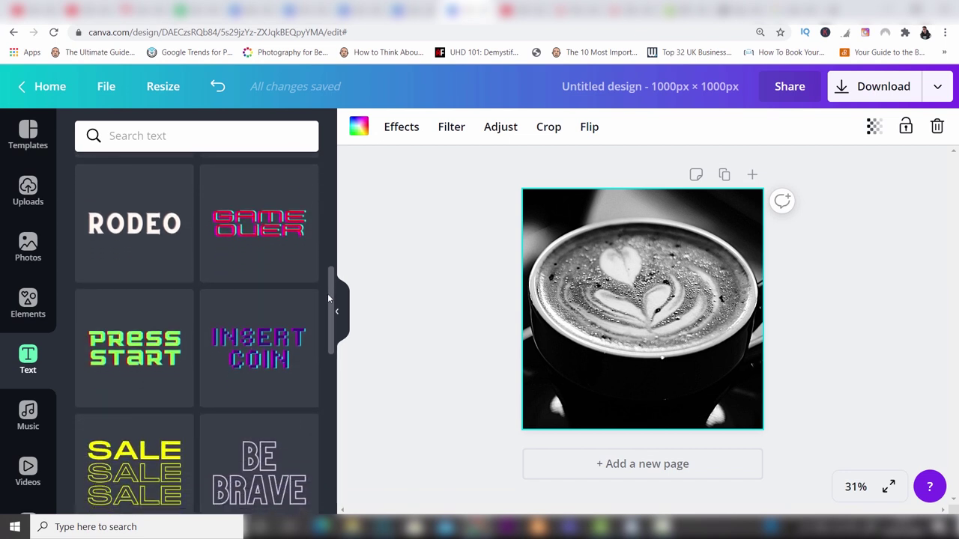
scroll(333, 314, down, 3)
drag(333, 314, 332, 199)
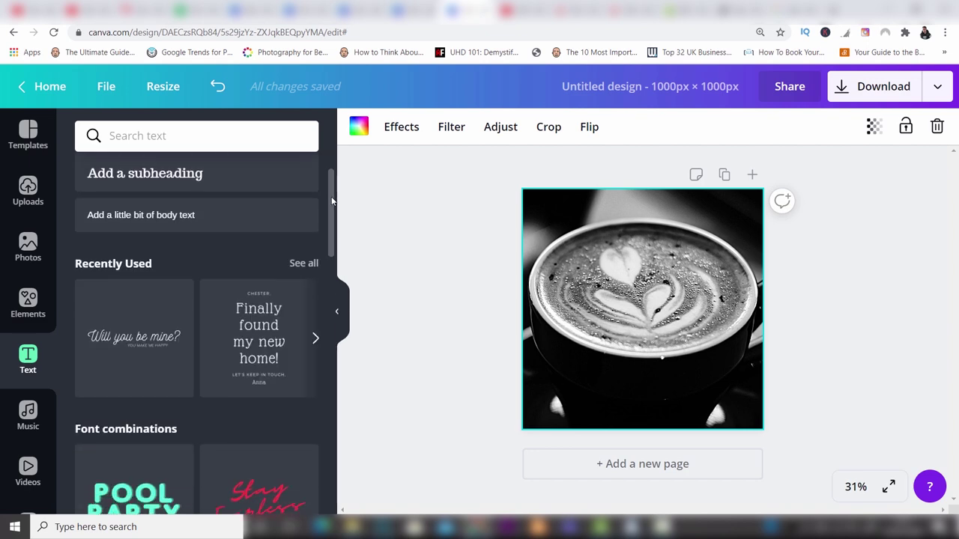
click(138, 314)
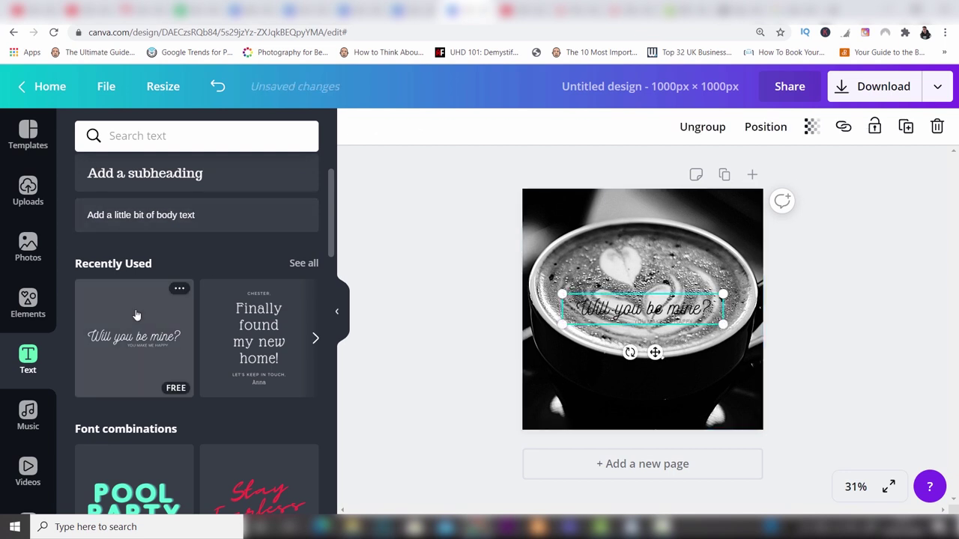
- Delete the wording of the small "You make me happy" line under the heading
double_click(677, 322)
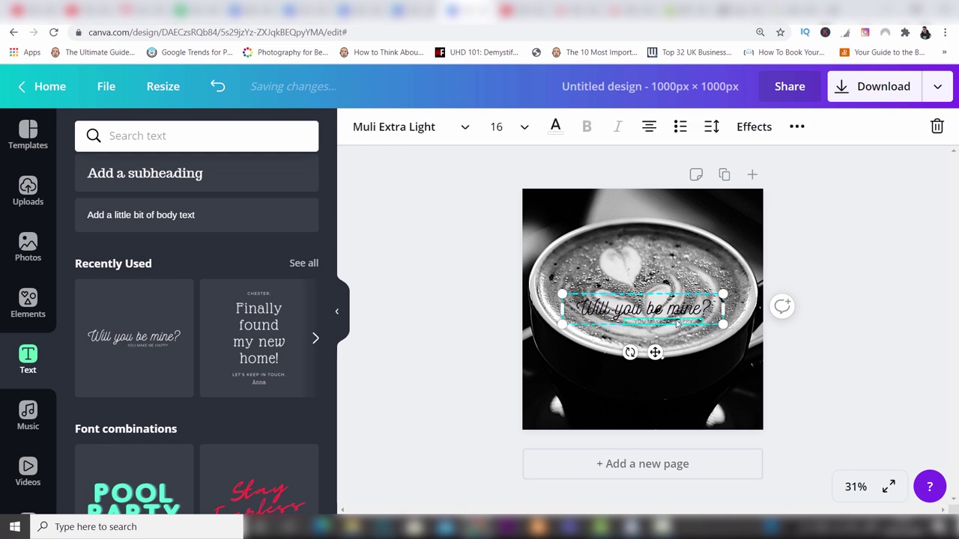
key(ctrl+b)
key(BackSpace)
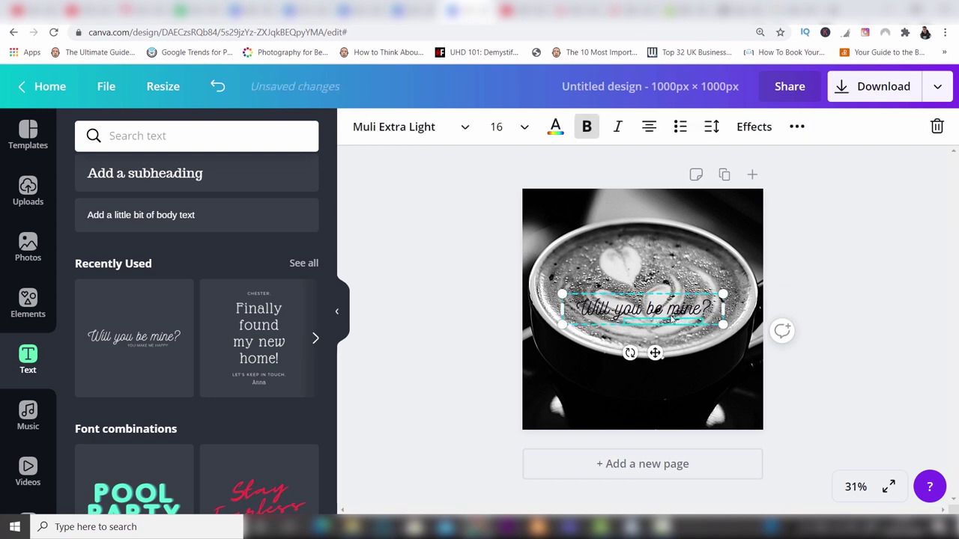
key(BackSpace)
- Replace the heading with "Only The Best Beans" and widen its text box so it fits on one line
key(ctrl+a)
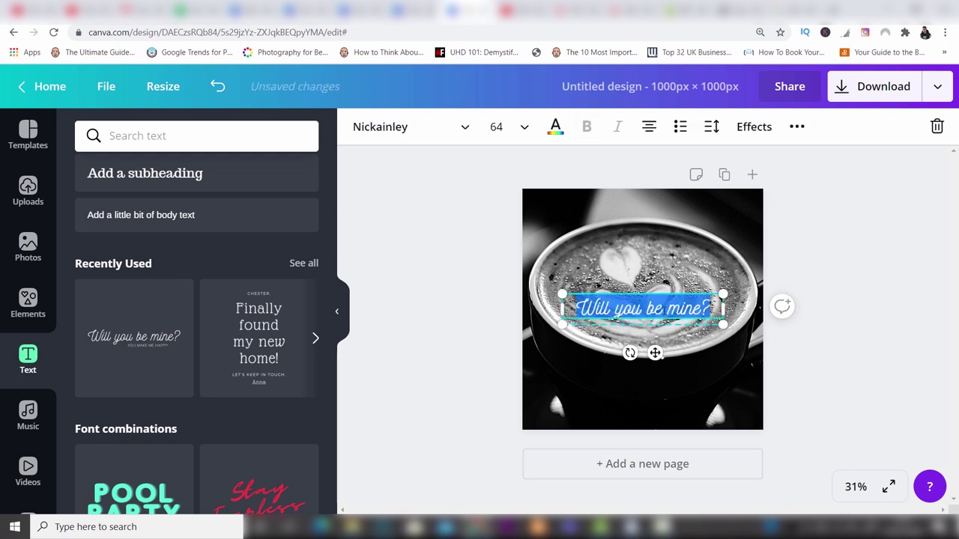
key(BackSpace)
text(Only The Be)
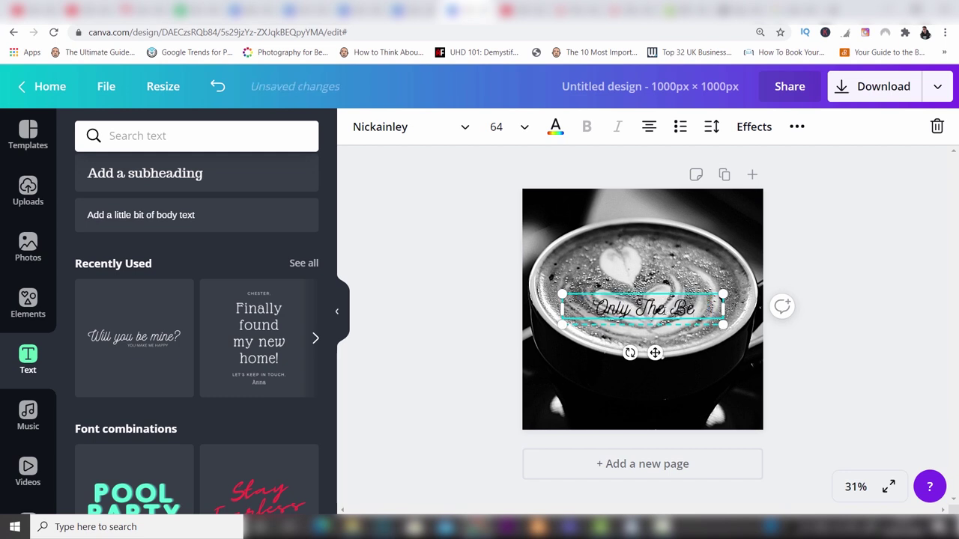
text(st Beans)
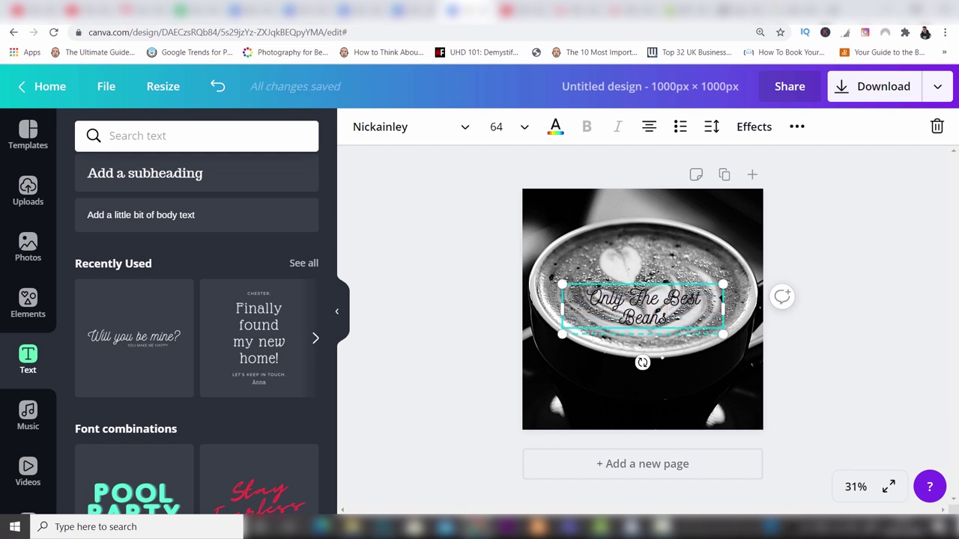
mouse_move(727, 312)
mouse_down()
mouse_move(743, 322)
mouse_move(733, 320)
mouse_up()
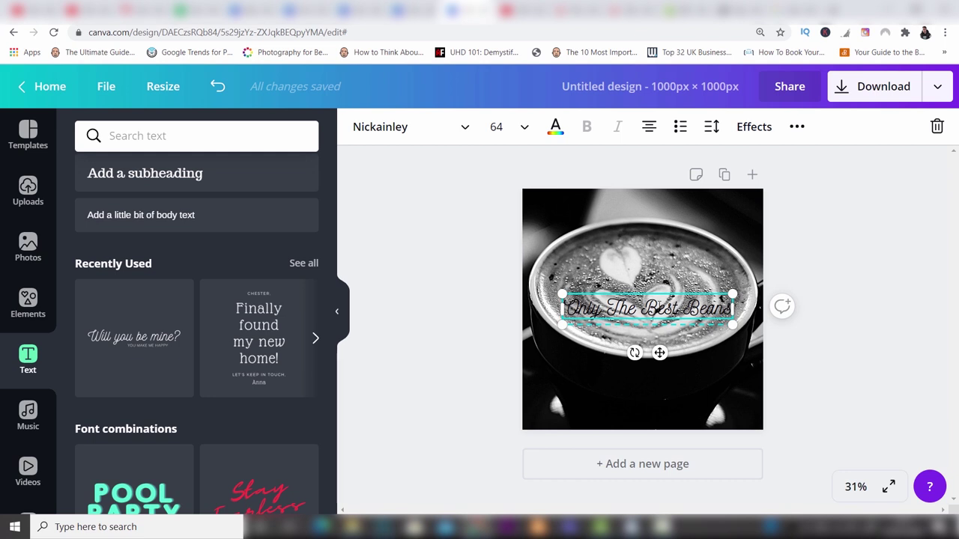
- Colour the whole "Only The Best Beans" heading white and move it down near the bottom of the coffee photo
double_click(659, 308)
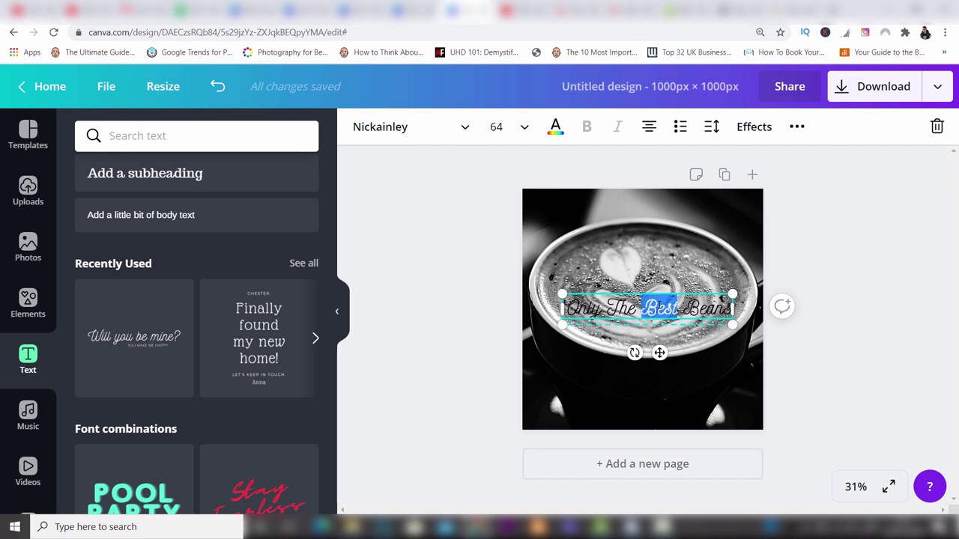
key(ctrl+a)
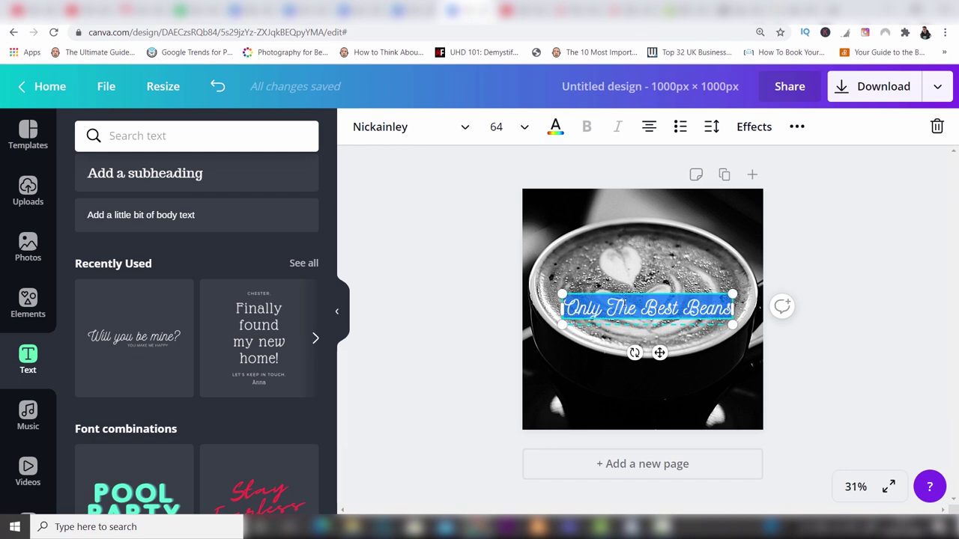
click(556, 131)
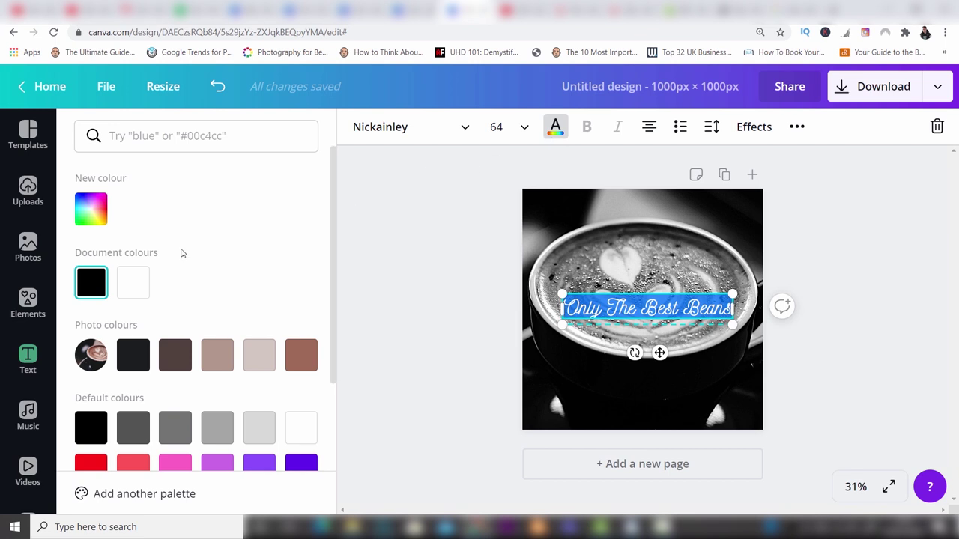
click(143, 285)
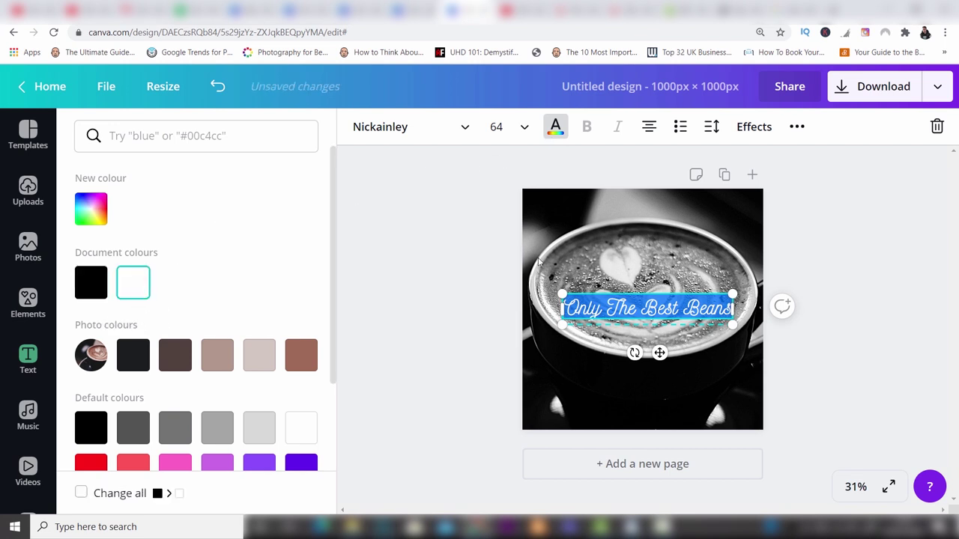
key(Escape)
key(Escape)
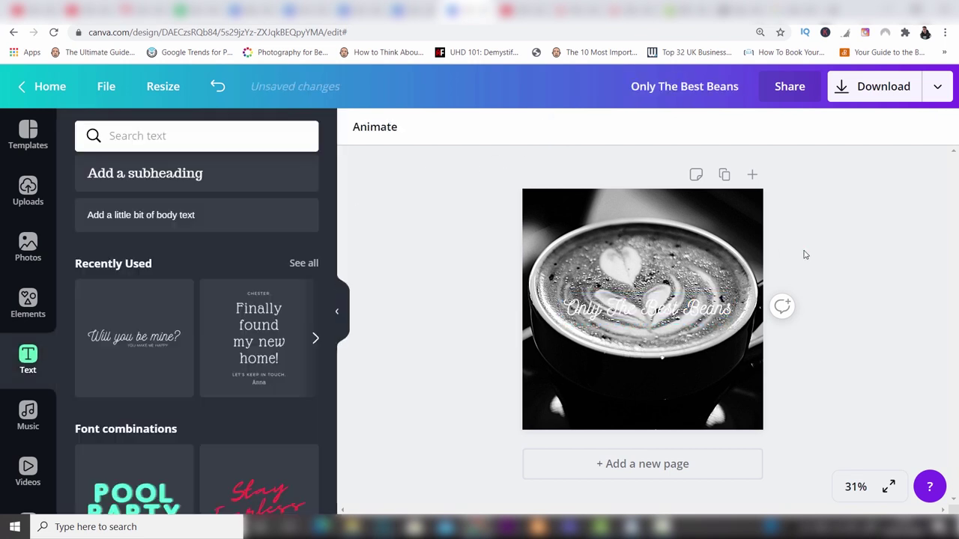
drag(675, 319, 664, 404)
click(815, 370)
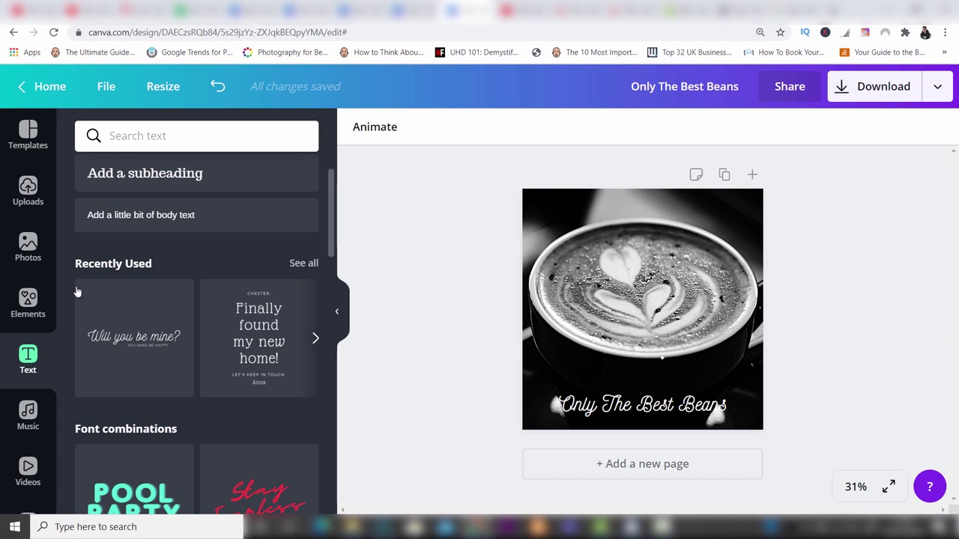
- Open the full Shapes collection in the elements library and add the plain square to the page
click(16, 311)
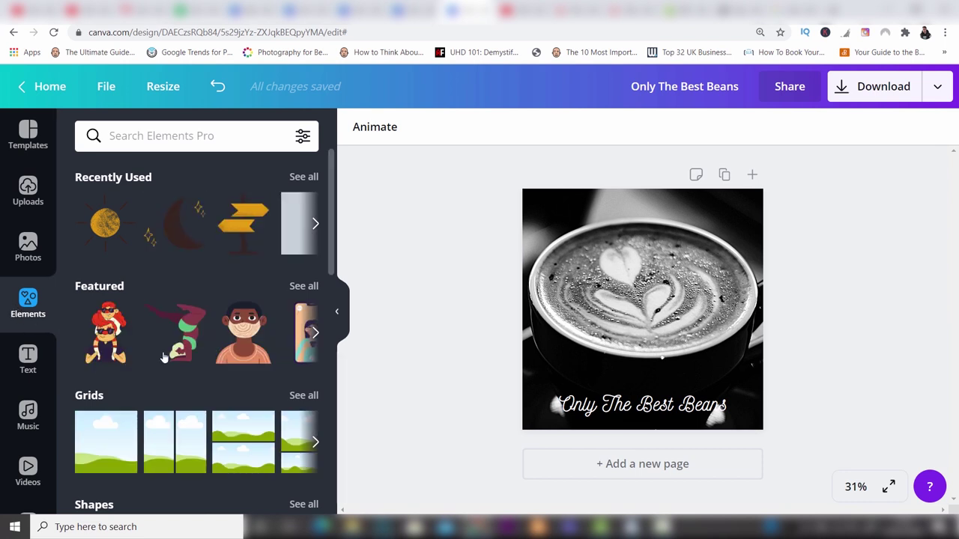
scroll(334, 223, down, 2)
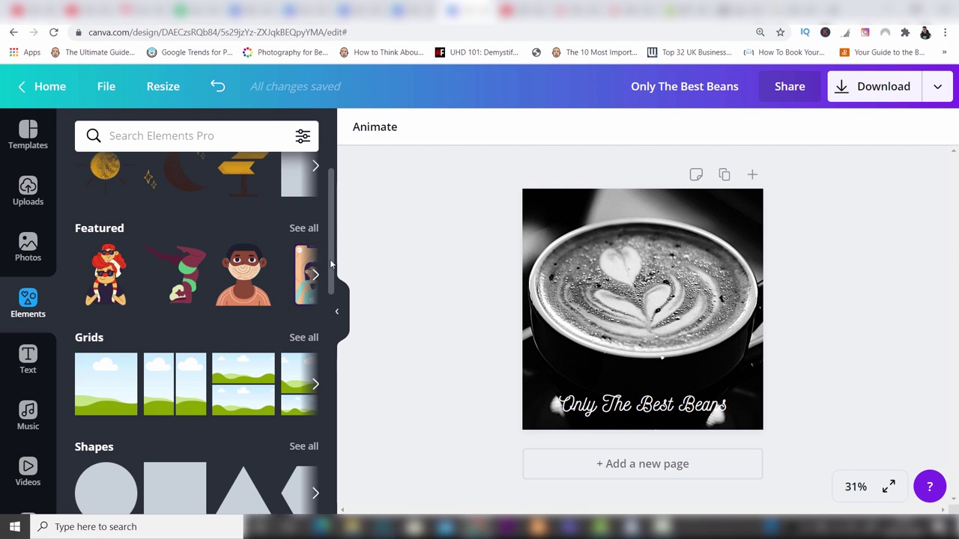
scroll(332, 264, down, 2)
click(307, 379)
drag(332, 184, 336, 210)
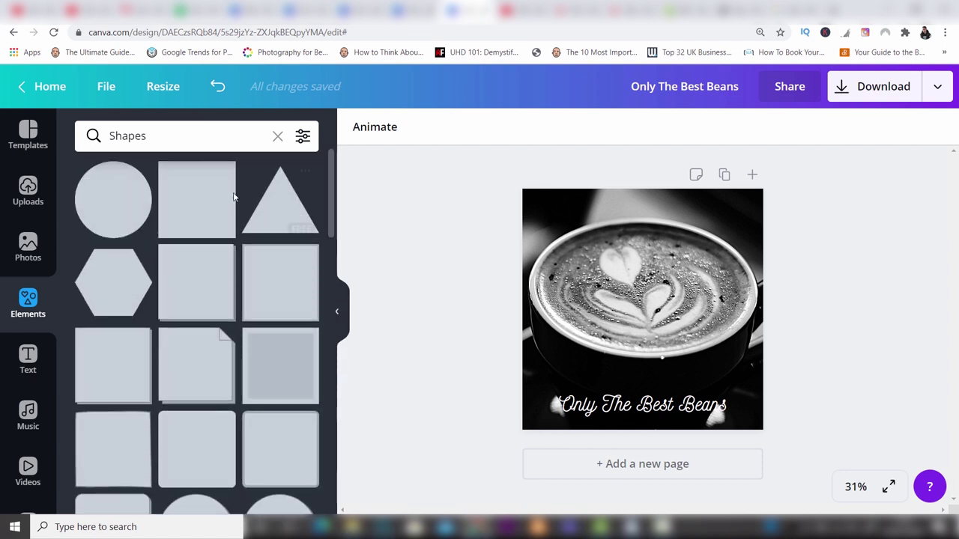
click(204, 185)
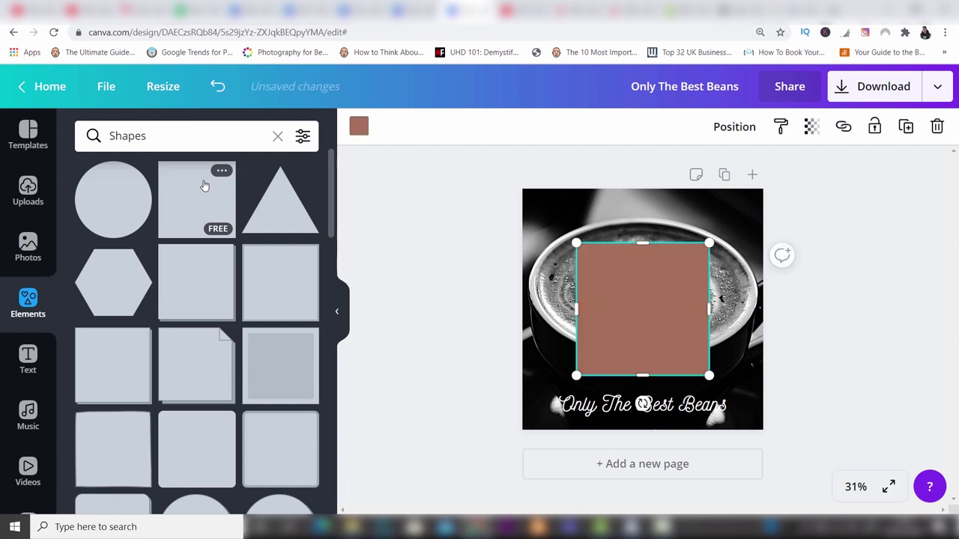
- Move the square to the page's lower edge behind the heading and reshape it into a shallow banner spanning the full page width
drag(662, 311, 661, 430)
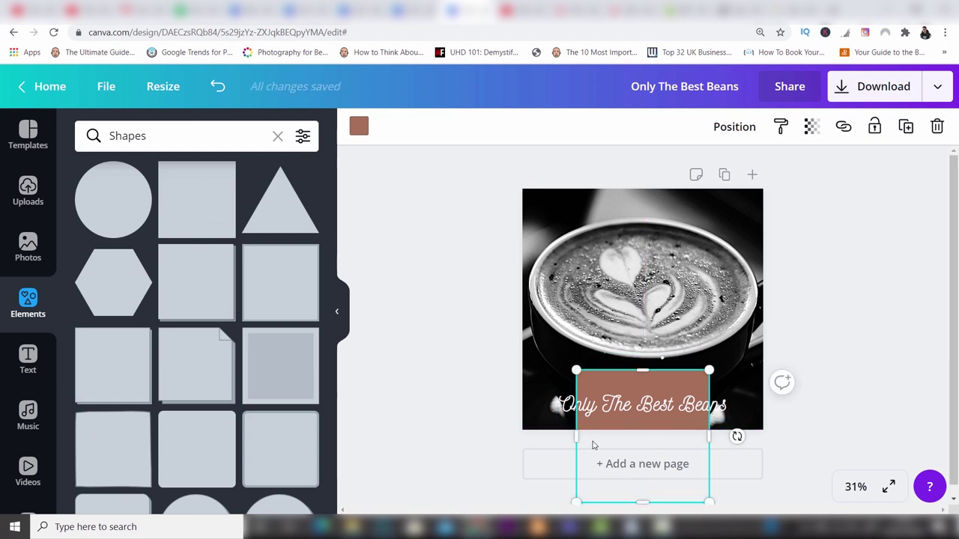
drag(549, 438, 500, 439)
drag(716, 436, 797, 436)
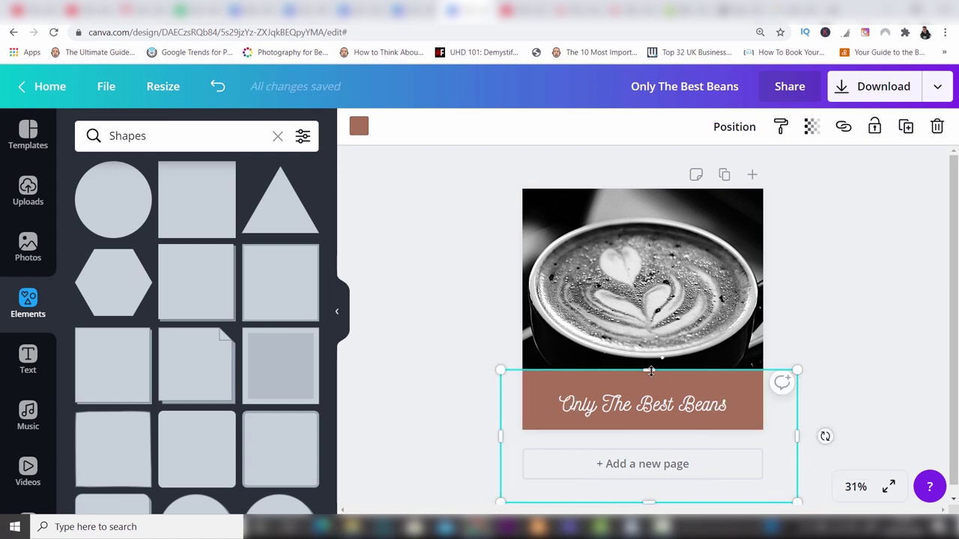
drag(649, 369, 651, 385)
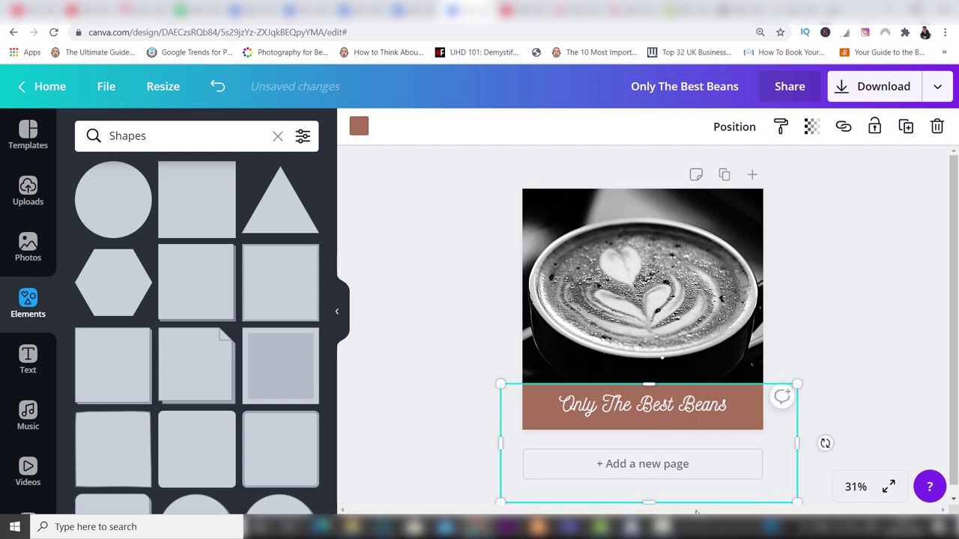
drag(651, 499, 650, 434)
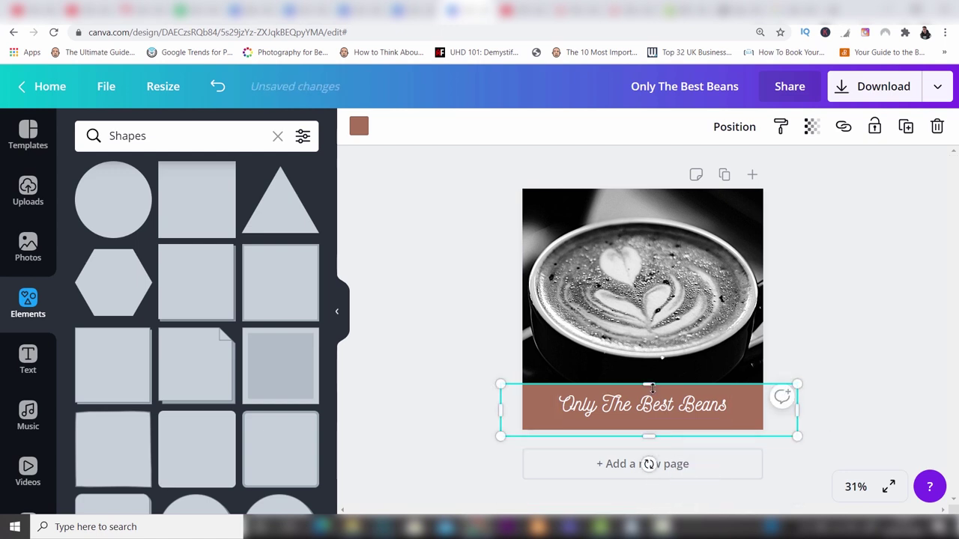
- Lower the heading slightly within the banner and trim the banner's upper edge closer to the text
drag(651, 389, 684, 413)
click(877, 344)
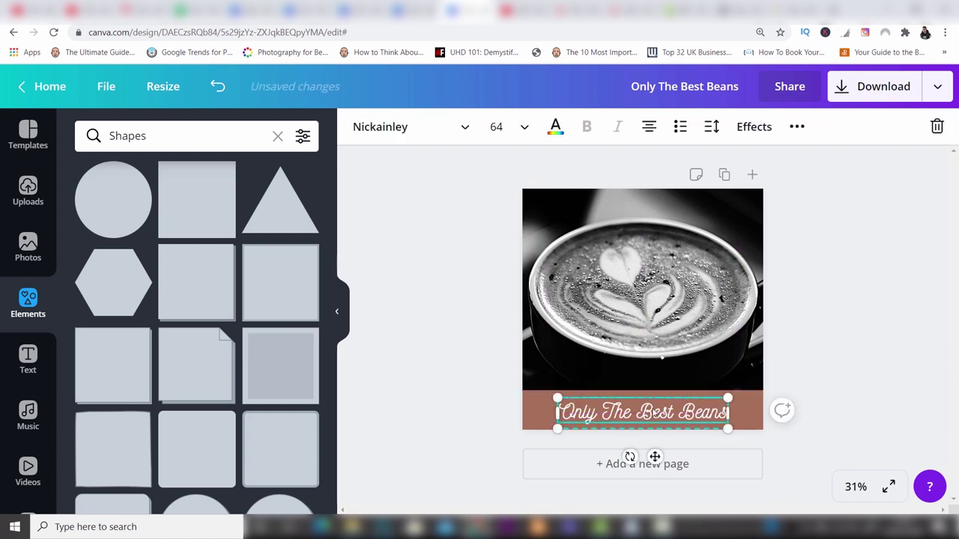
click(799, 331)
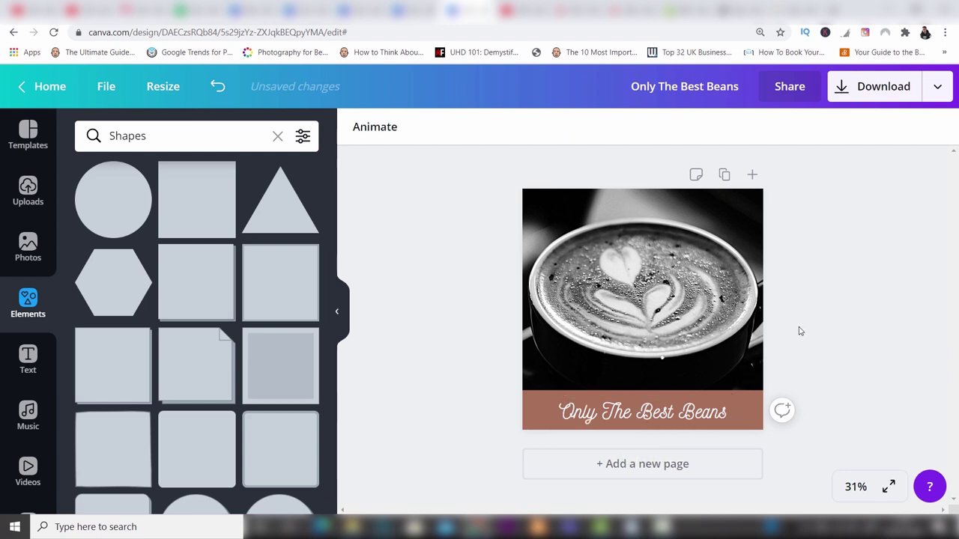
click(758, 411)
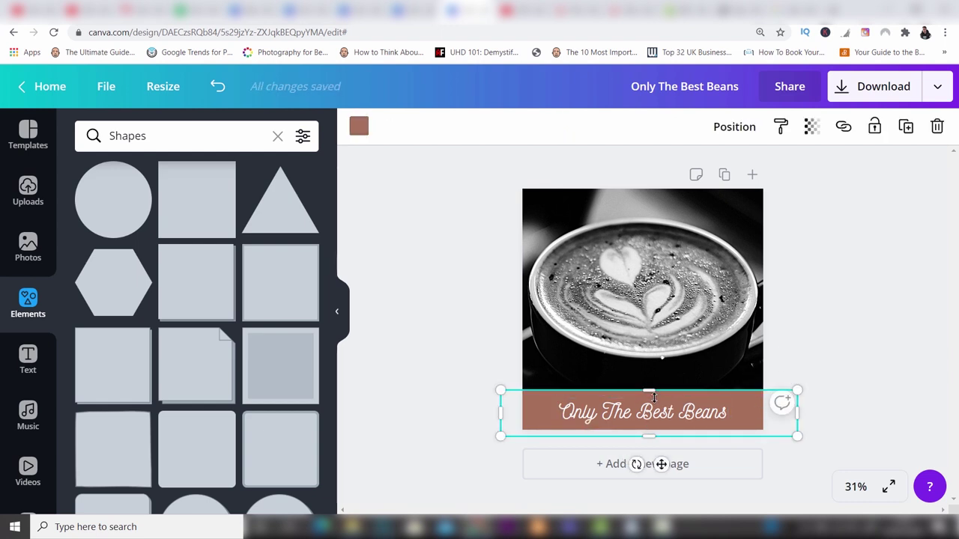
drag(653, 399, 653, 397)
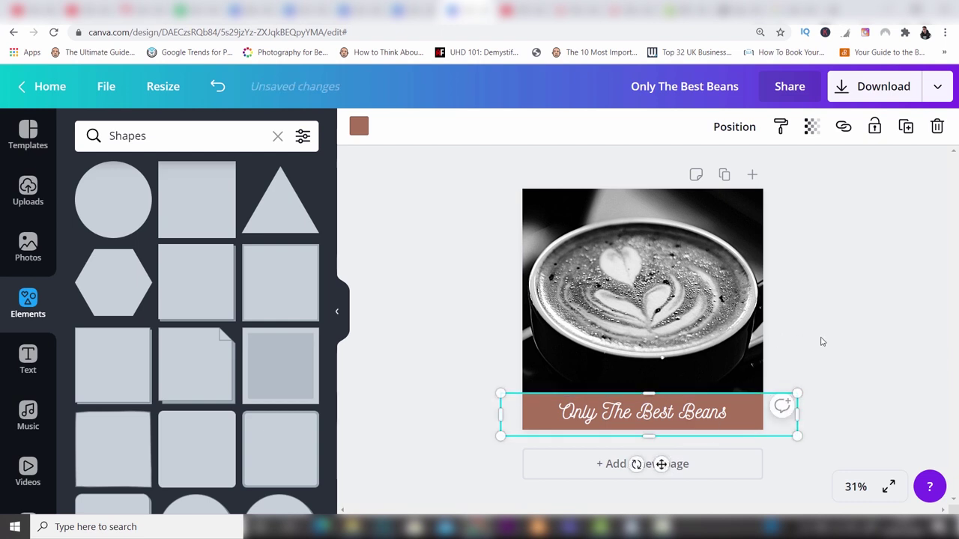
click(828, 337)
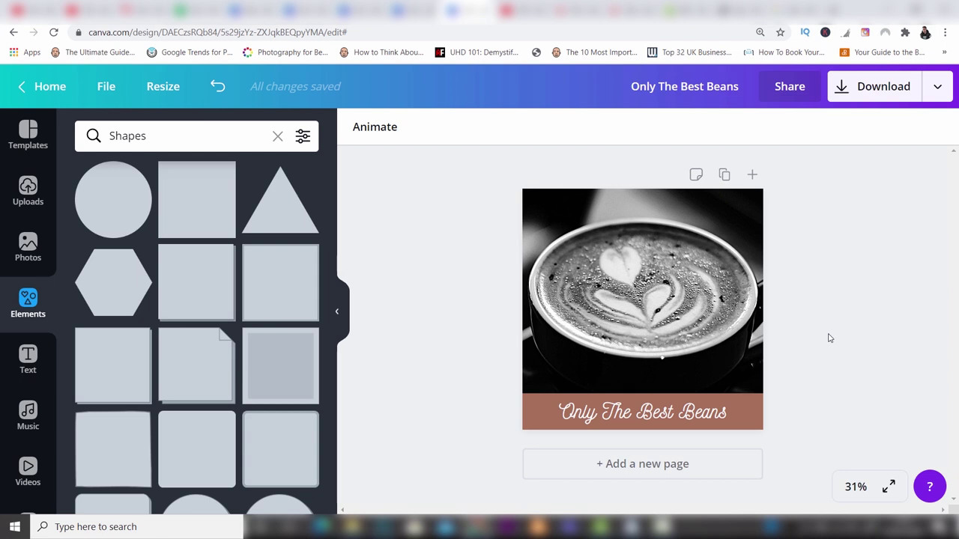
- Recolour the banner behind the heading to the custom dark grey #4b4a48
click(758, 420)
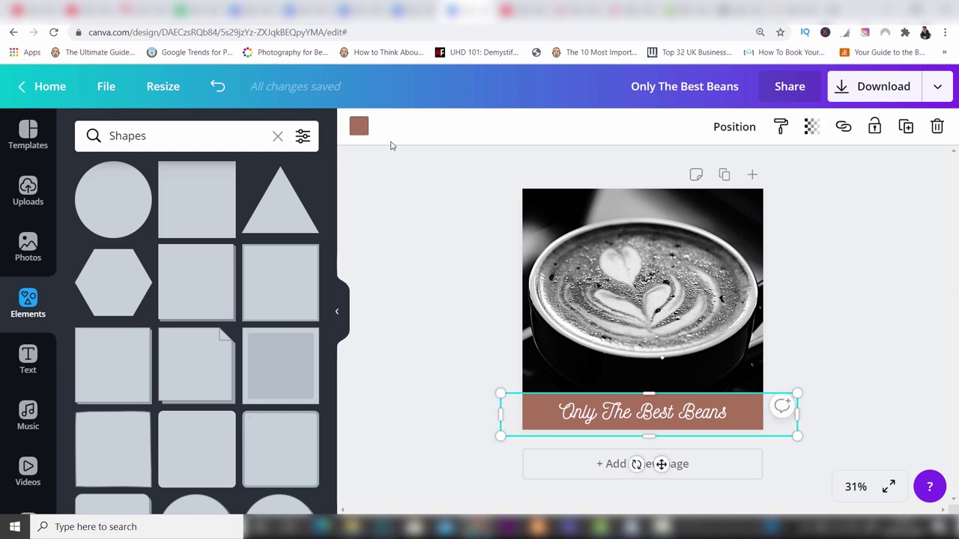
click(359, 132)
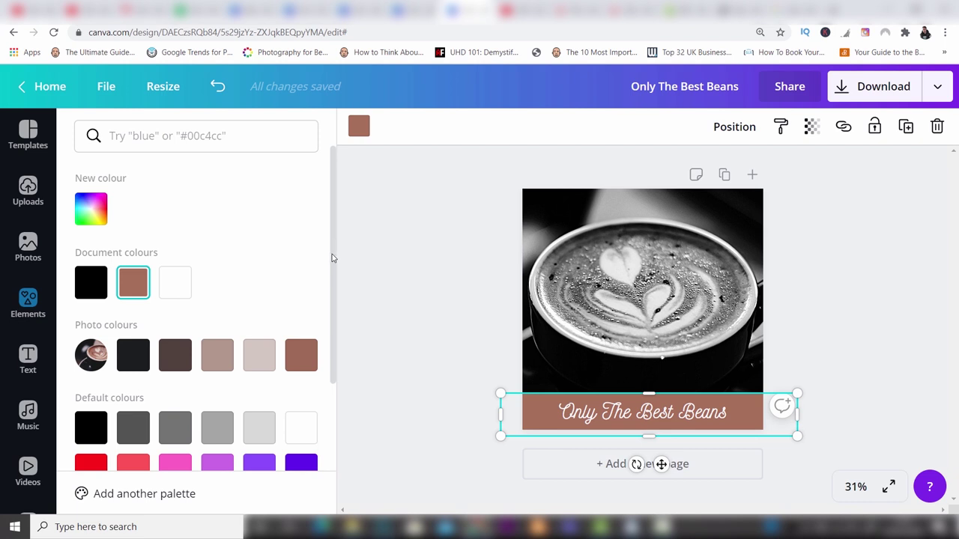
scroll(333, 256, down, 1)
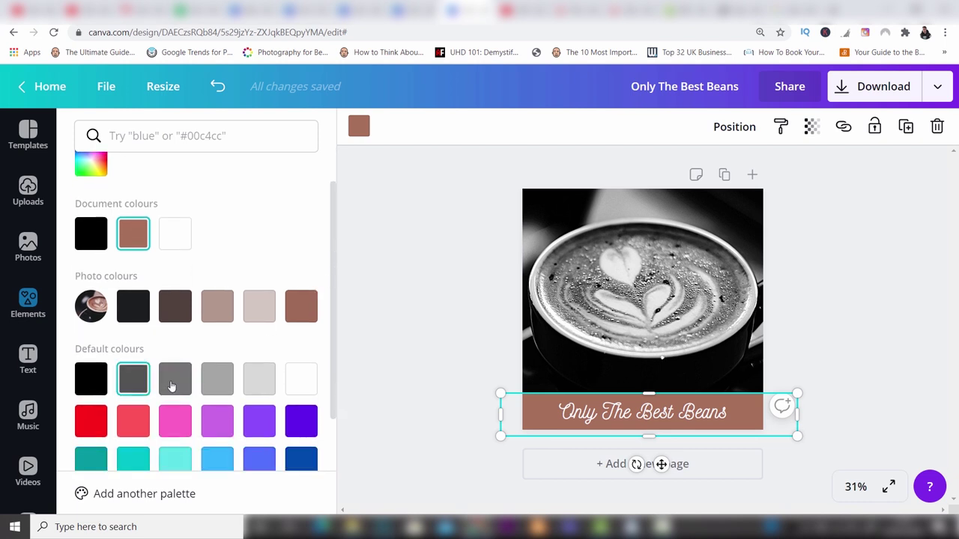
click(92, 165)
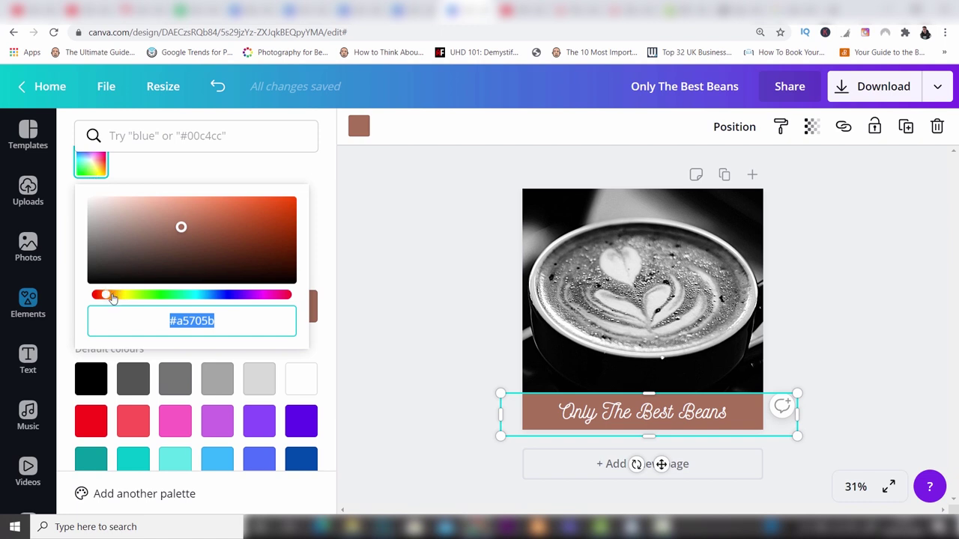
drag(105, 295, 125, 300)
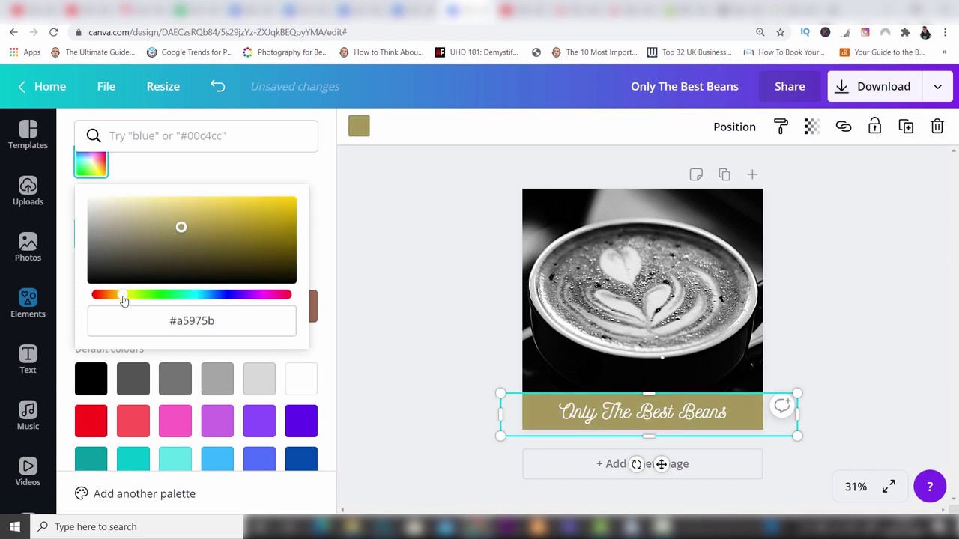
click(100, 245)
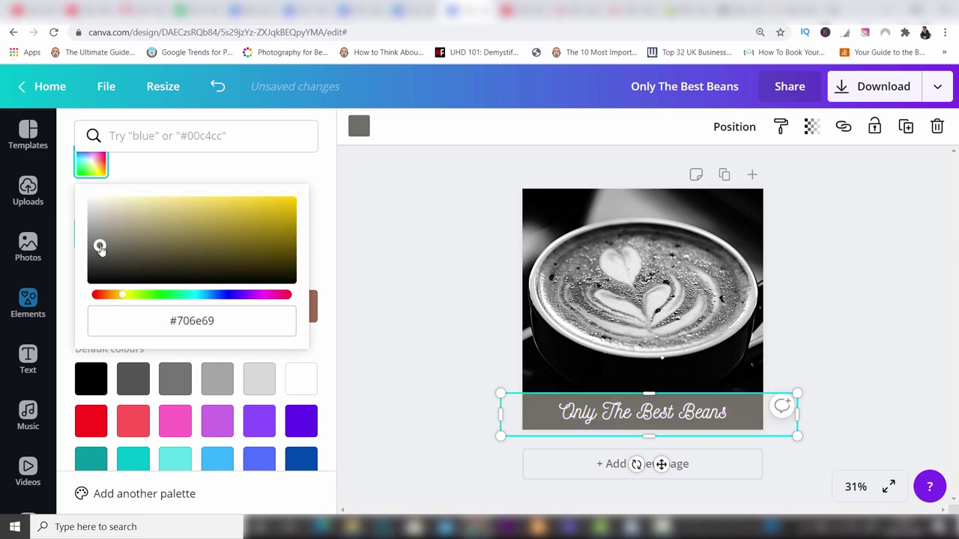
drag(99, 245, 97, 258)
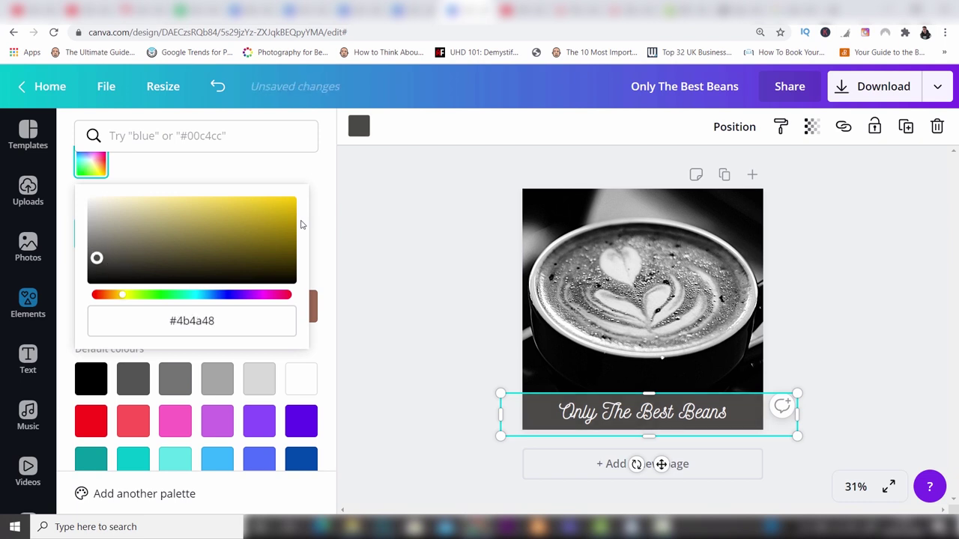
click(372, 219)
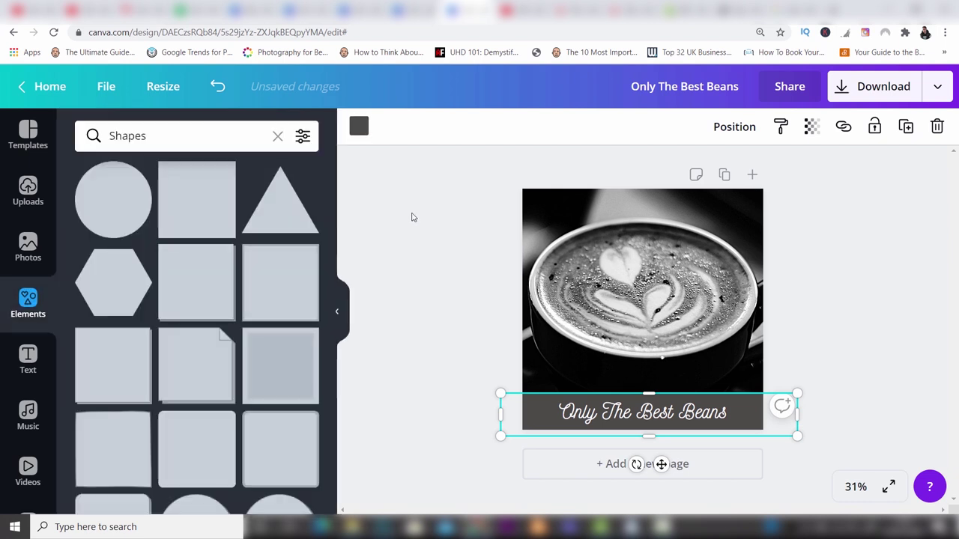
click(847, 356)
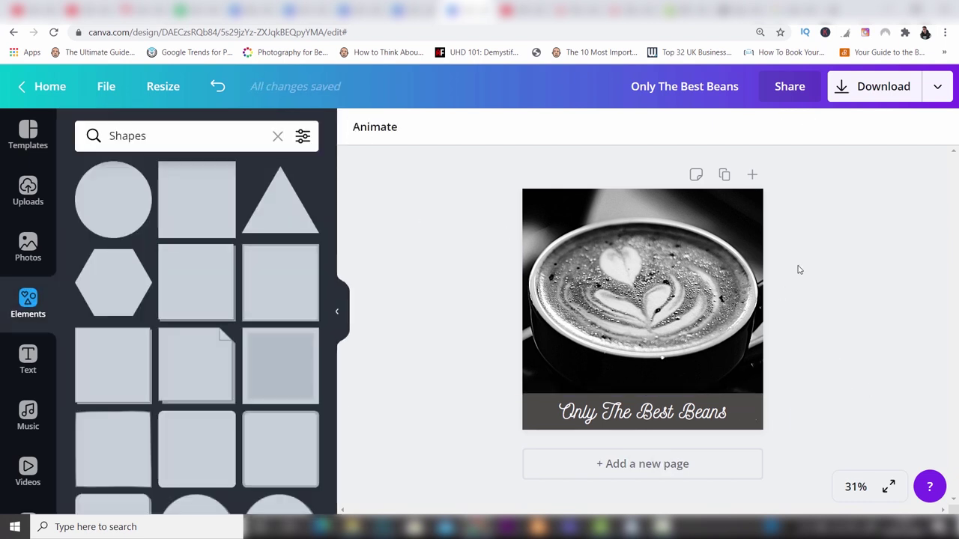
- Set the banner's transparency to 73 so the photo shows through it
click(765, 402)
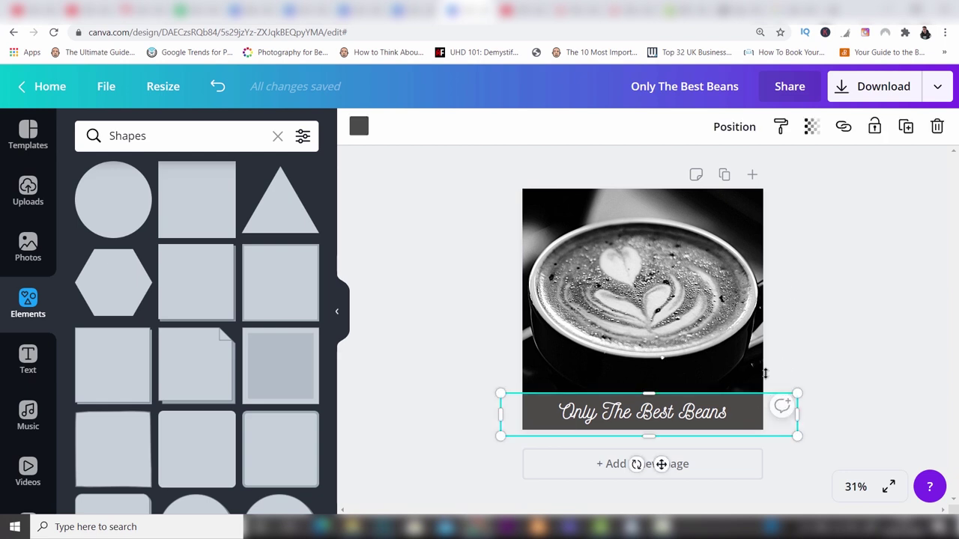
click(811, 127)
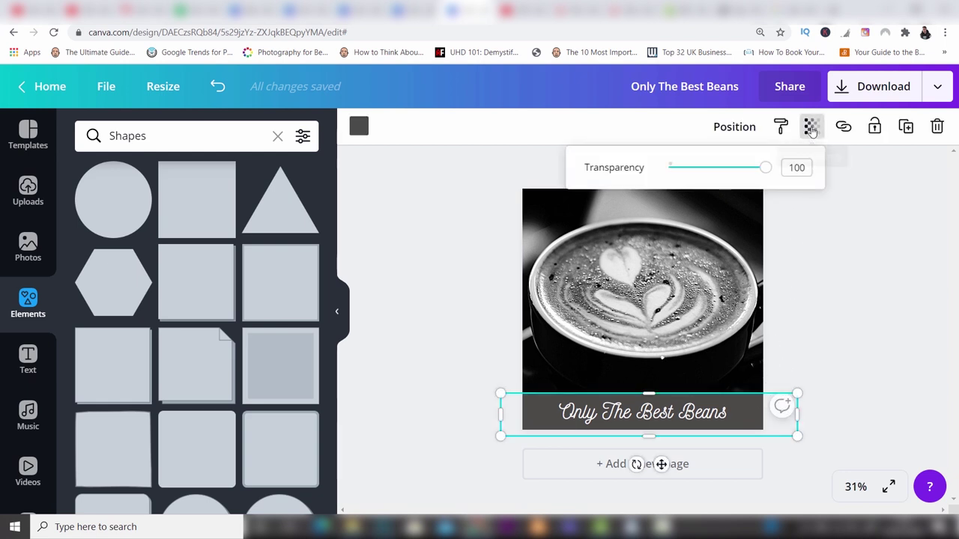
drag(767, 173, 740, 173)
click(839, 256)
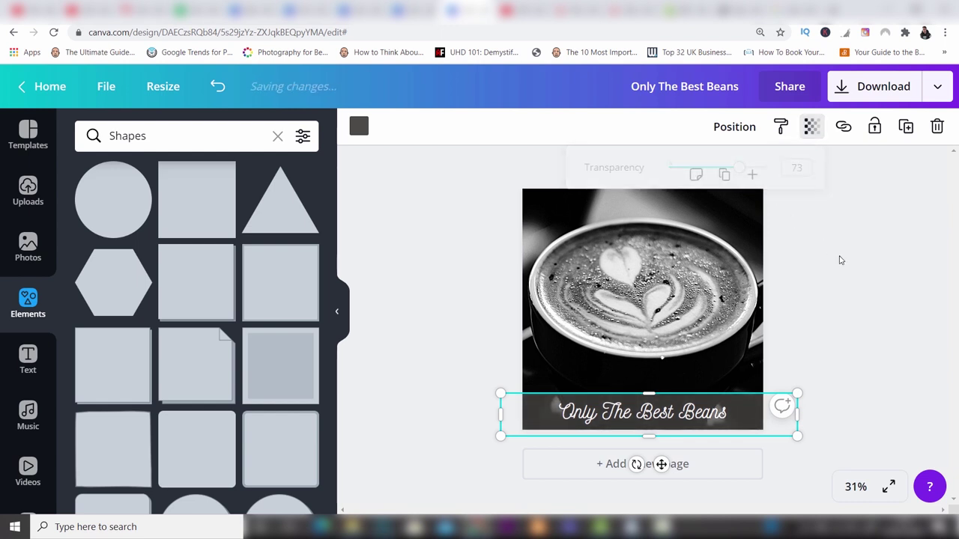
click(838, 256)
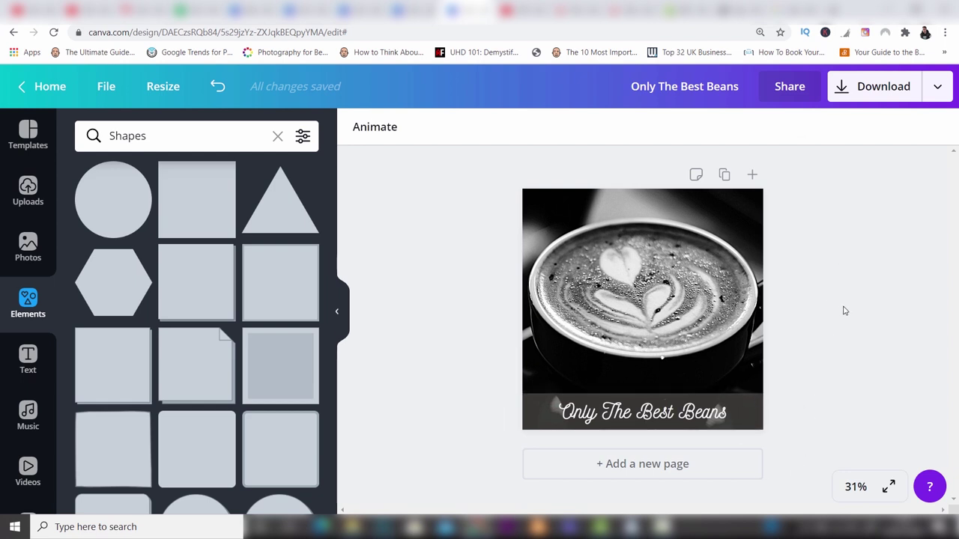
- Recolour the "Only The Best Beans" heading to a custom yellow close to #d6c420
double_click(701, 422)
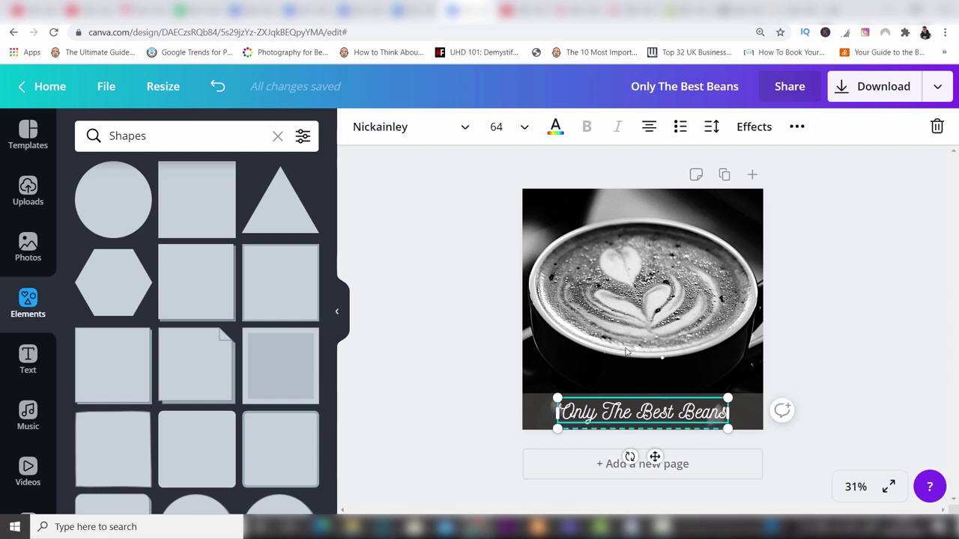
click(556, 130)
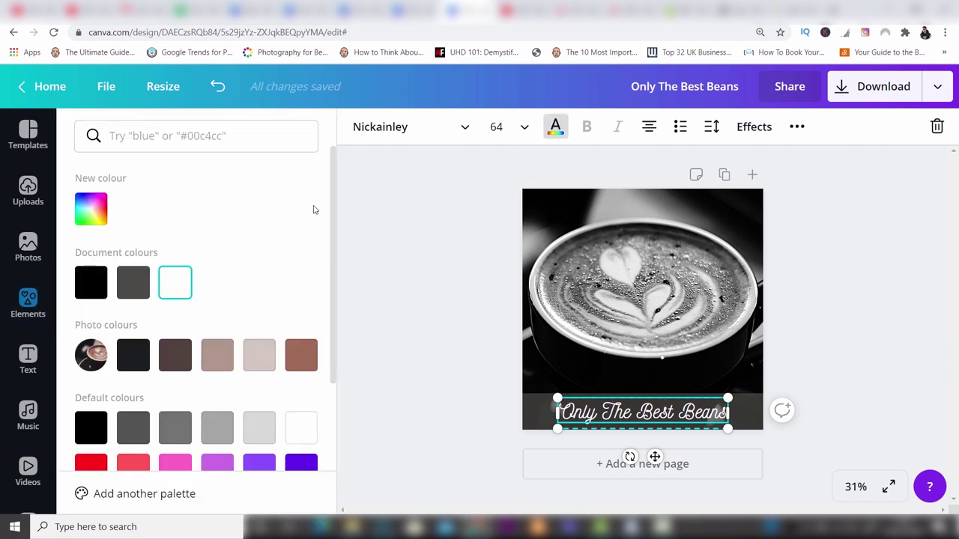
click(91, 209)
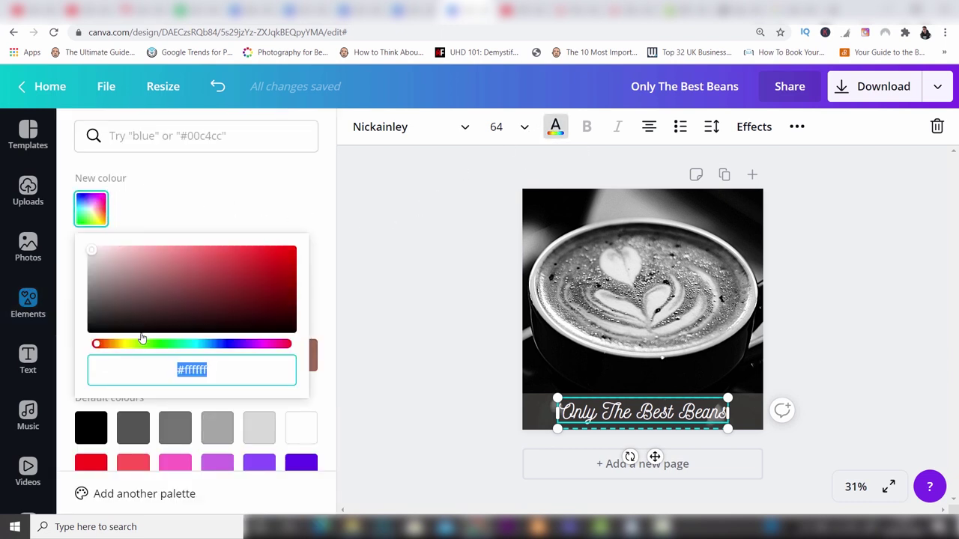
drag(100, 347, 131, 350)
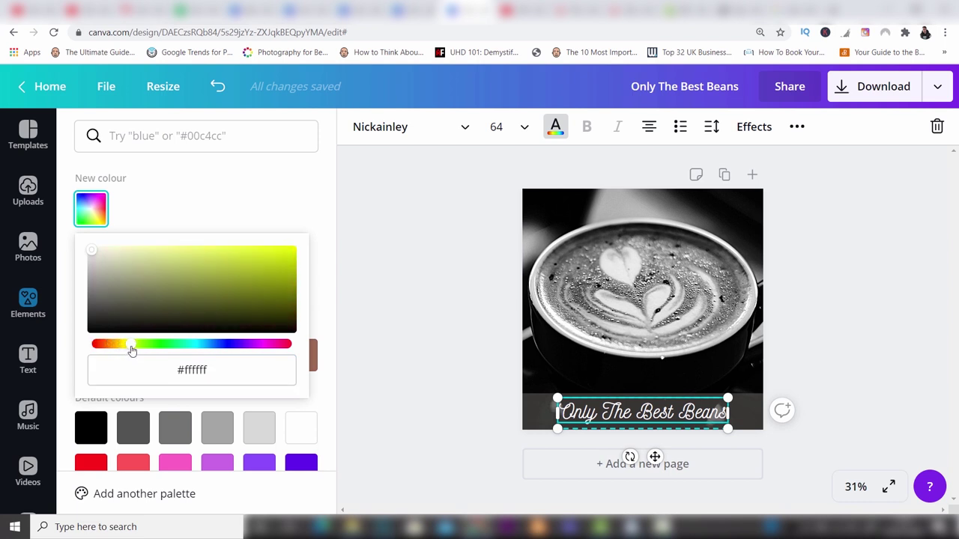
click(251, 280)
click(266, 268)
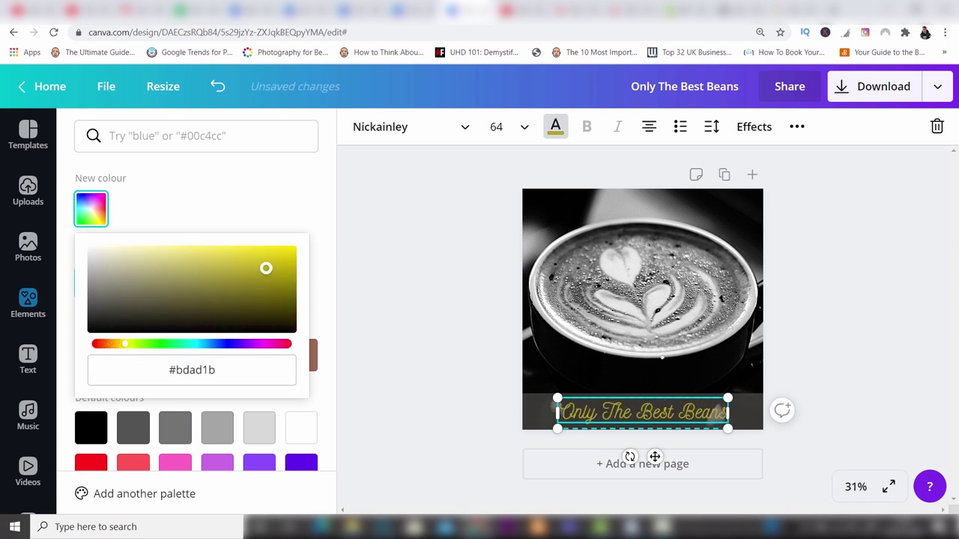
click(264, 259)
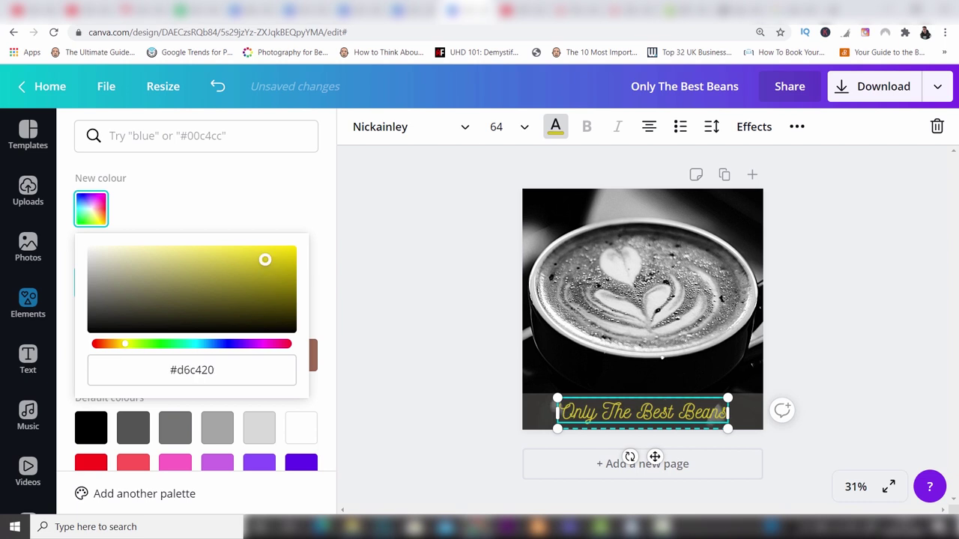
click(266, 258)
key(Escape)
key(Escape)
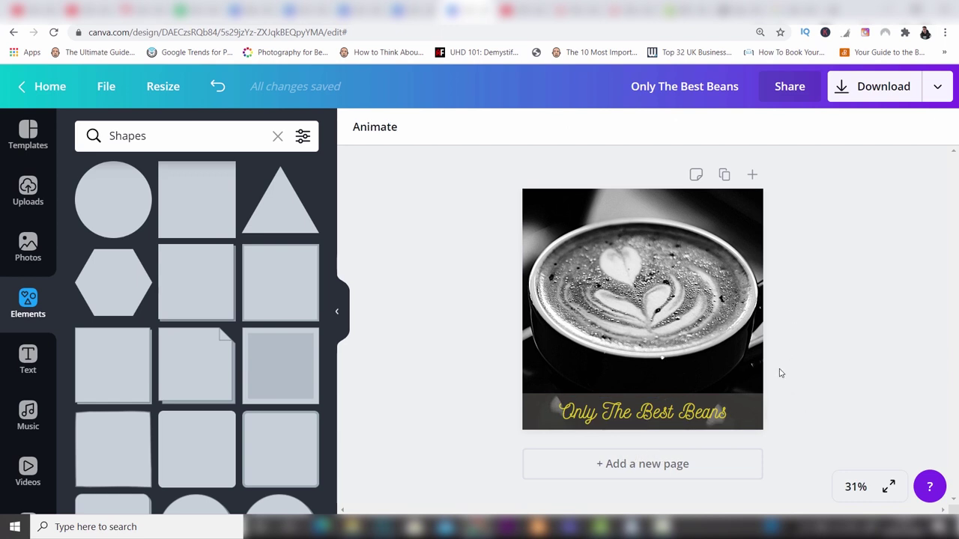
click(710, 424)
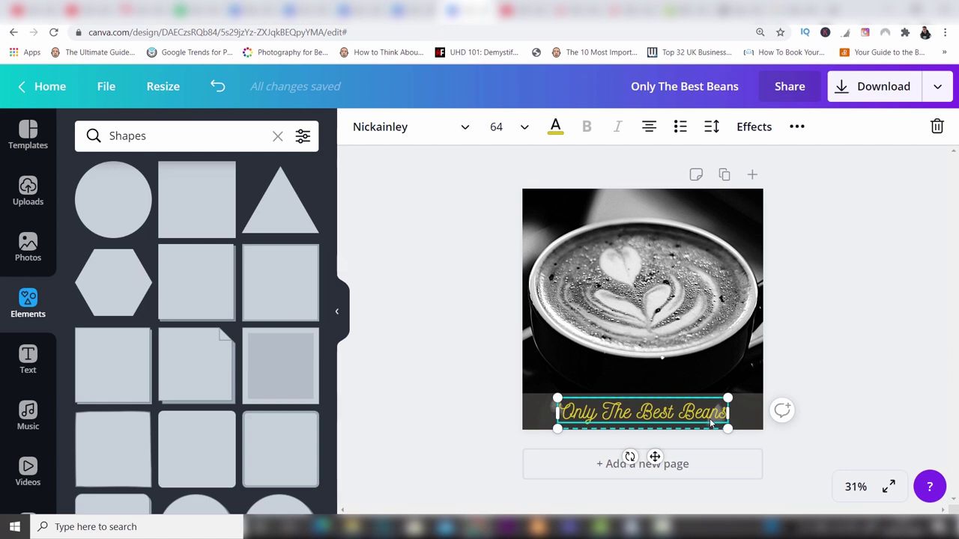
click(836, 341)
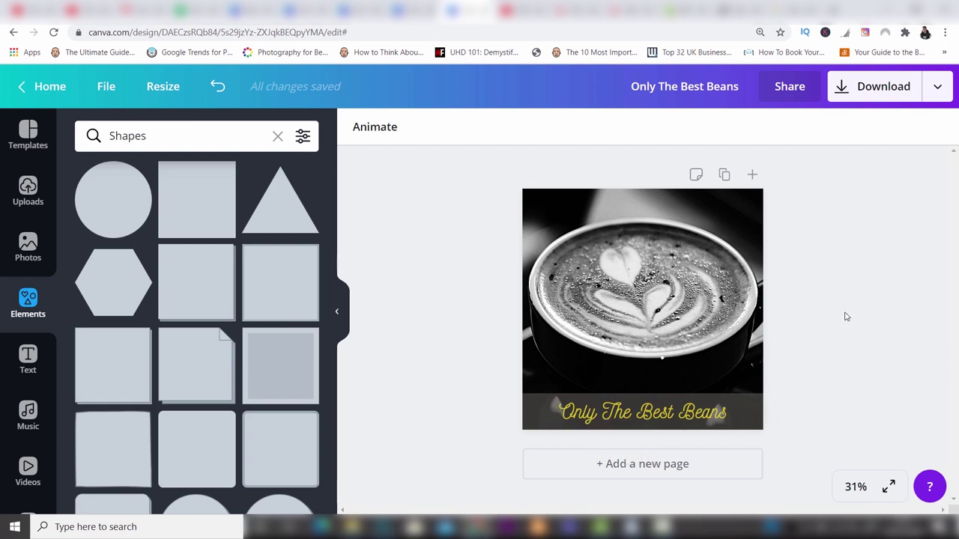
click(719, 273)
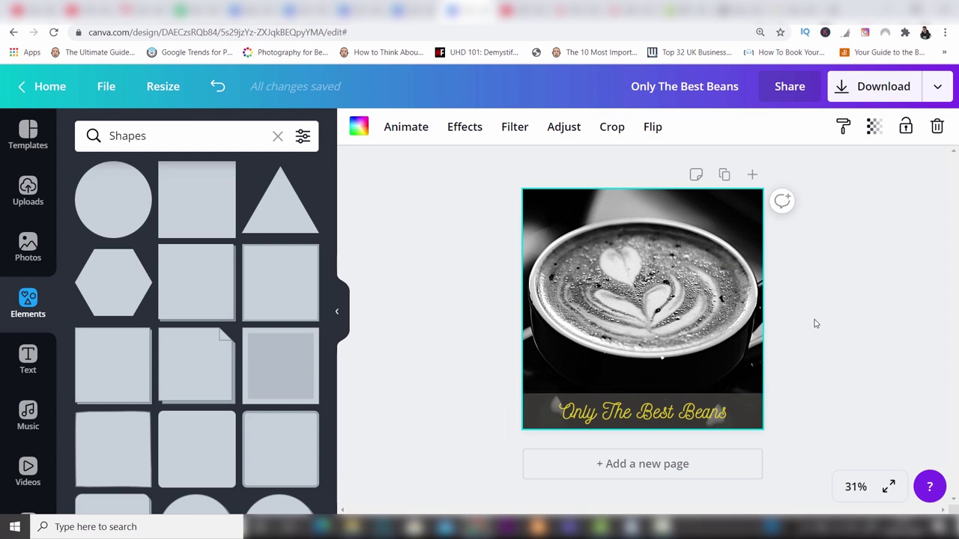
- Bring the banner forwards in front of the heading and send it backwards behind the heading again
click(752, 401)
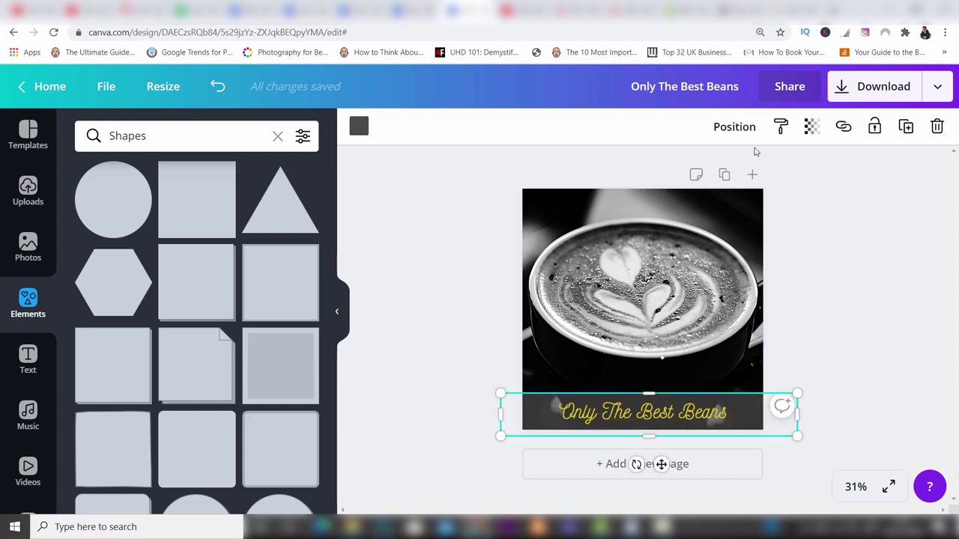
click(742, 129)
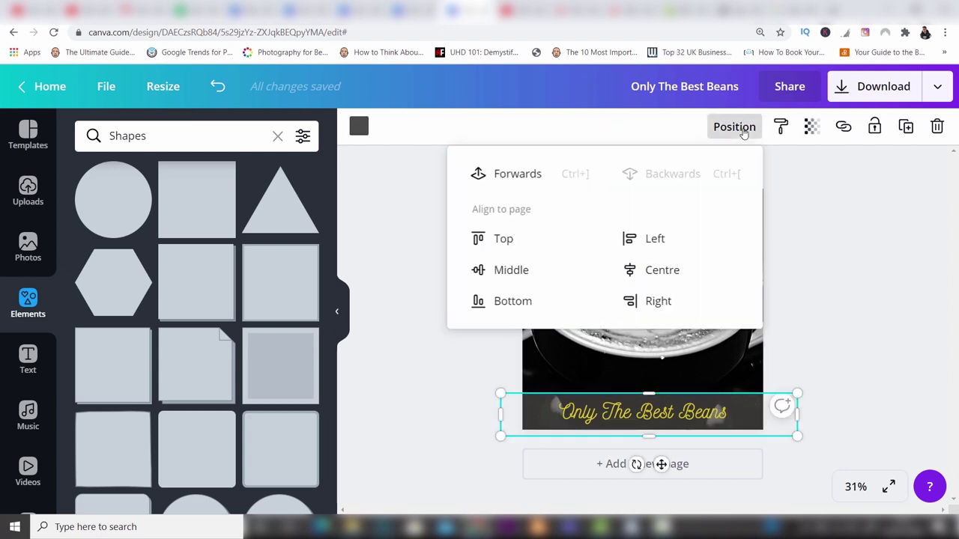
click(508, 176)
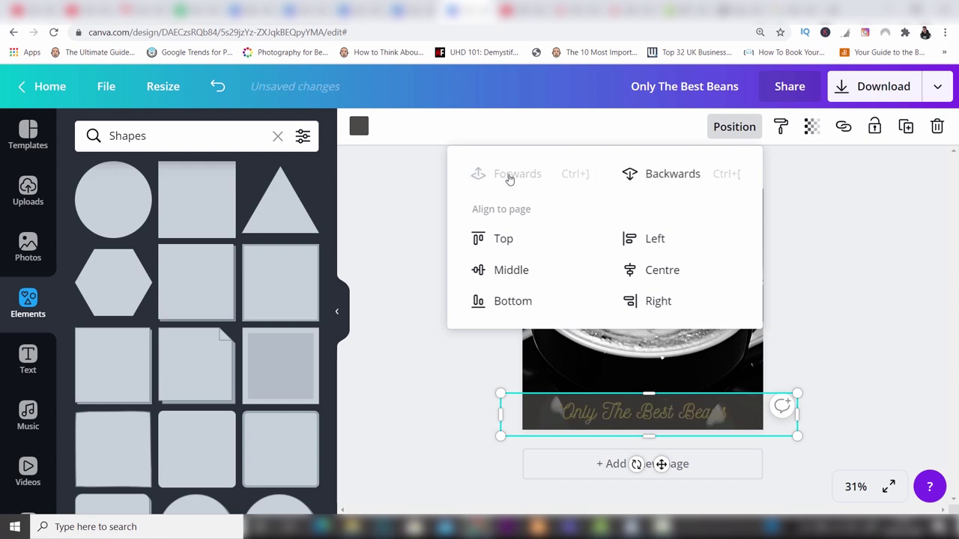
click(679, 176)
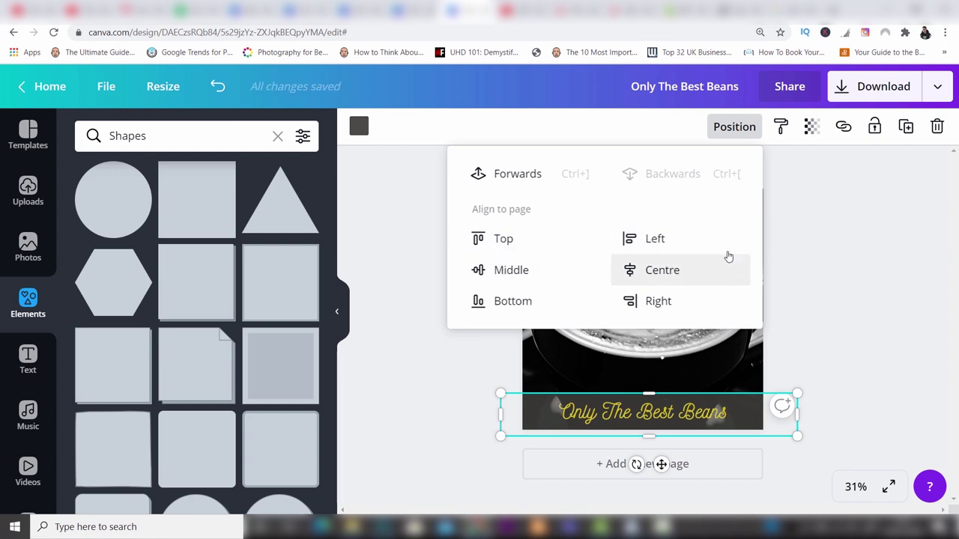
click(816, 218)
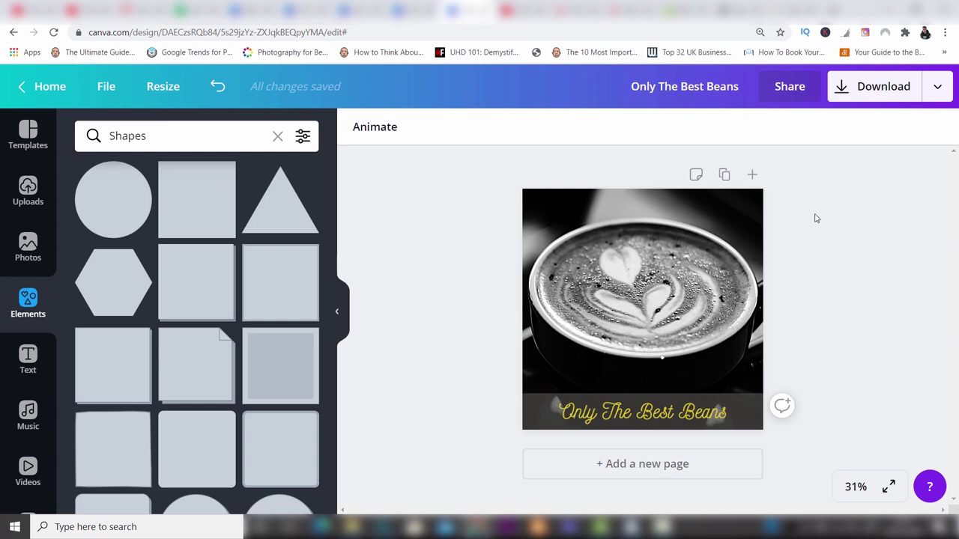
- View the text effects available for the heading and set its letter spacing to 6
click(675, 413)
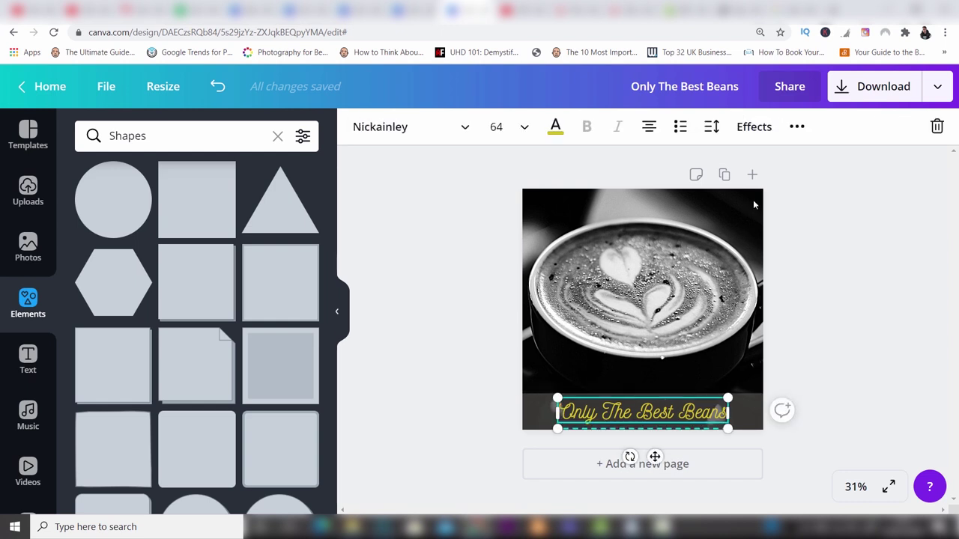
click(754, 127)
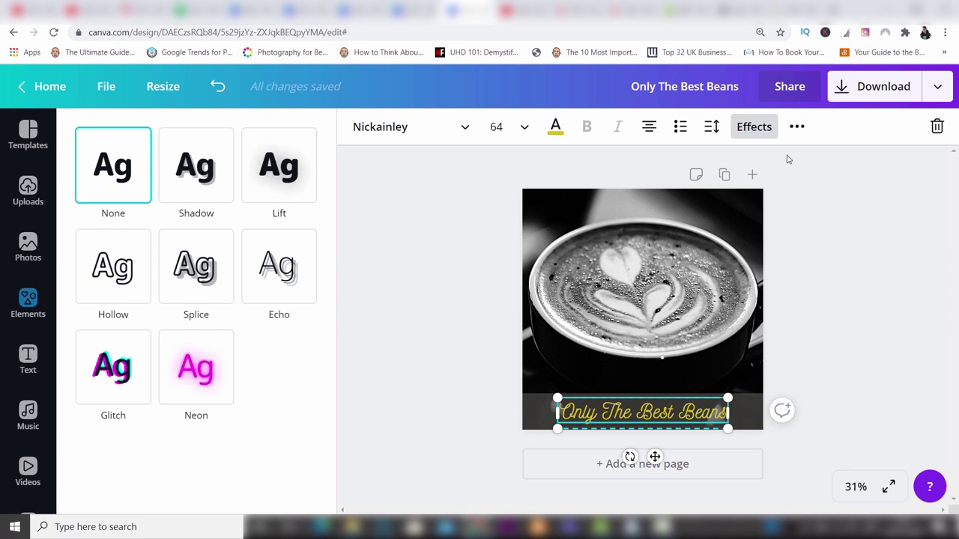
click(712, 135)
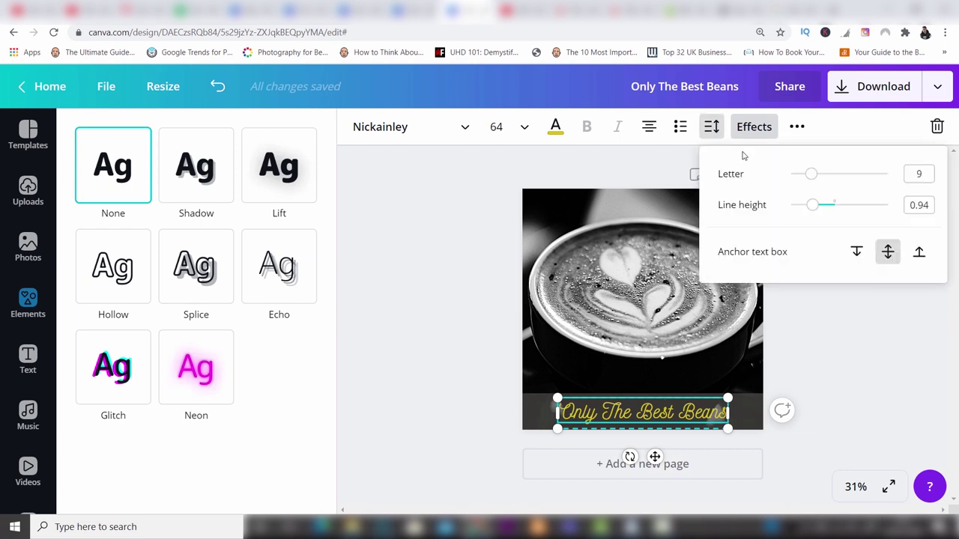
mouse_move(814, 178)
mouse_down()
mouse_move(832, 177)
mouse_move(812, 183)
mouse_up()
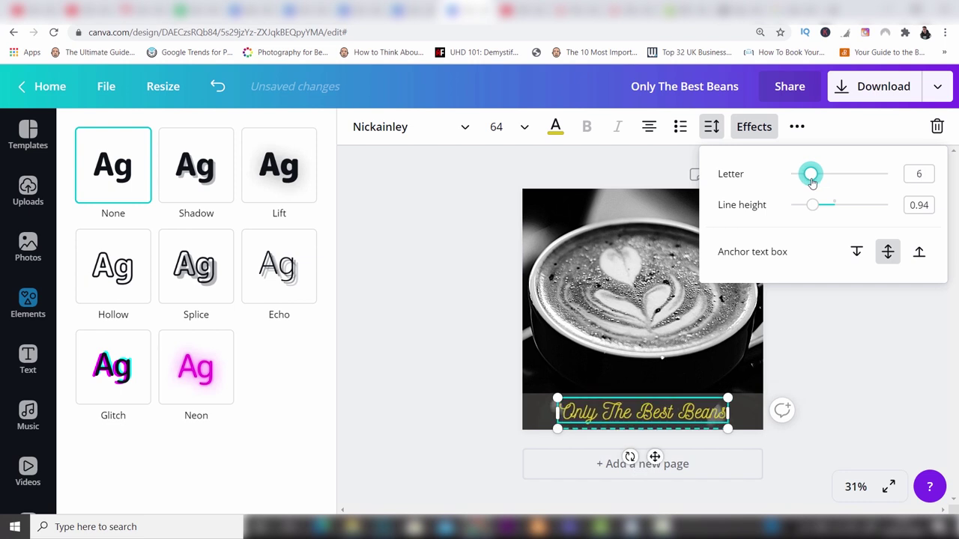
- Try a bulleted list on the heading, undo it, and look through the additional text options
click(680, 128)
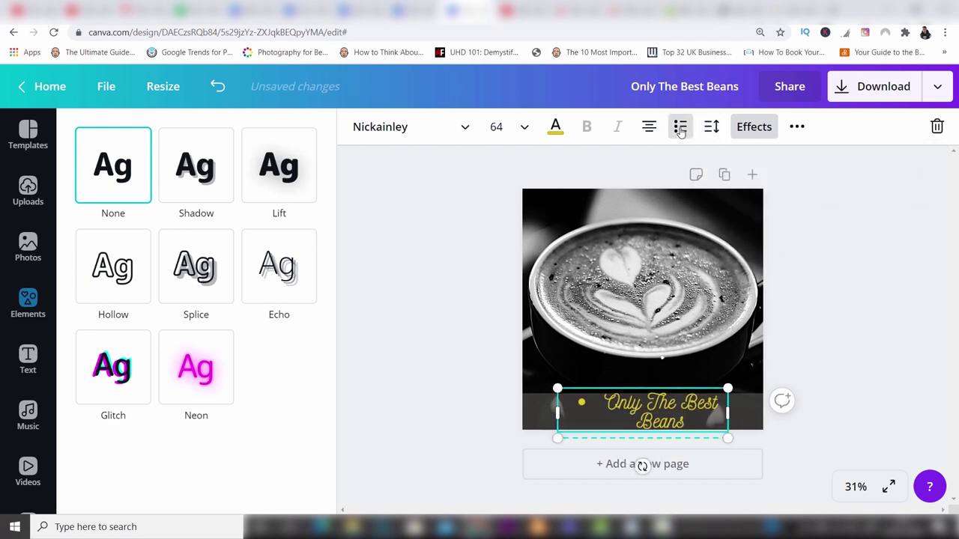
key(ctrl+z)
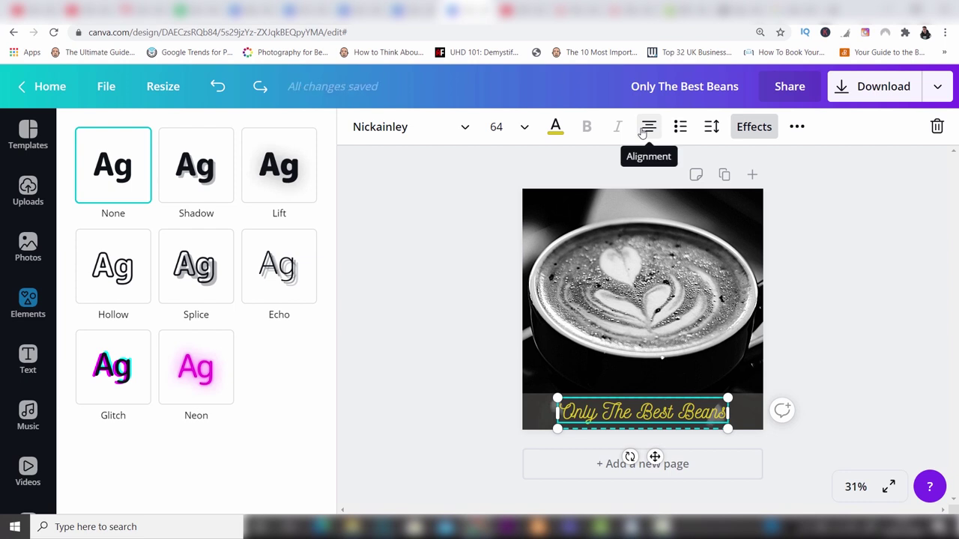
click(798, 129)
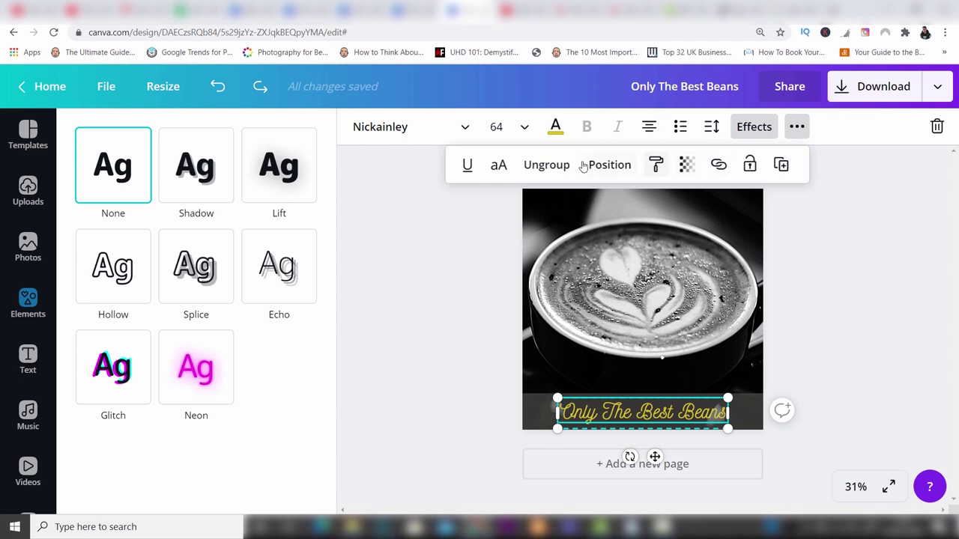
click(842, 175)
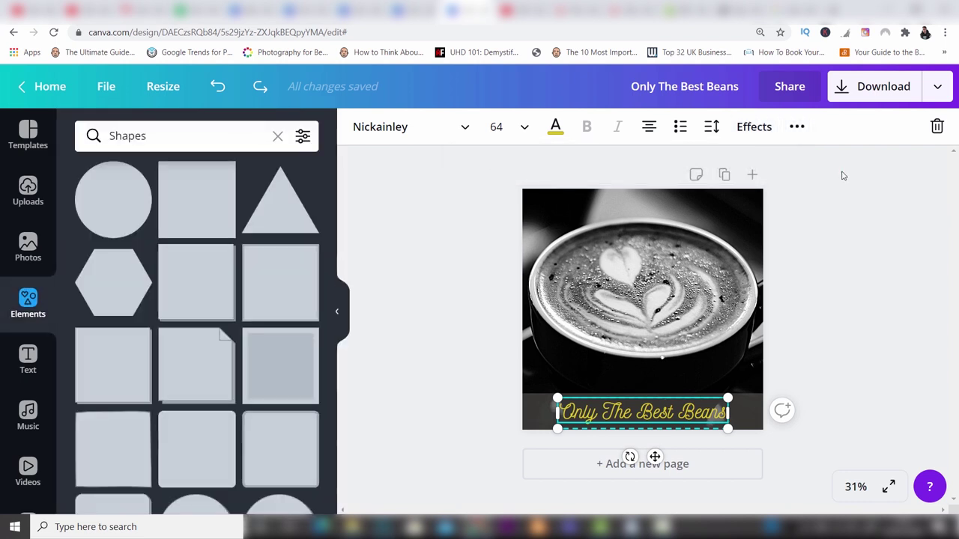
- Deselect the heading and clear the Shapes search to return to the full elements library
click(837, 178)
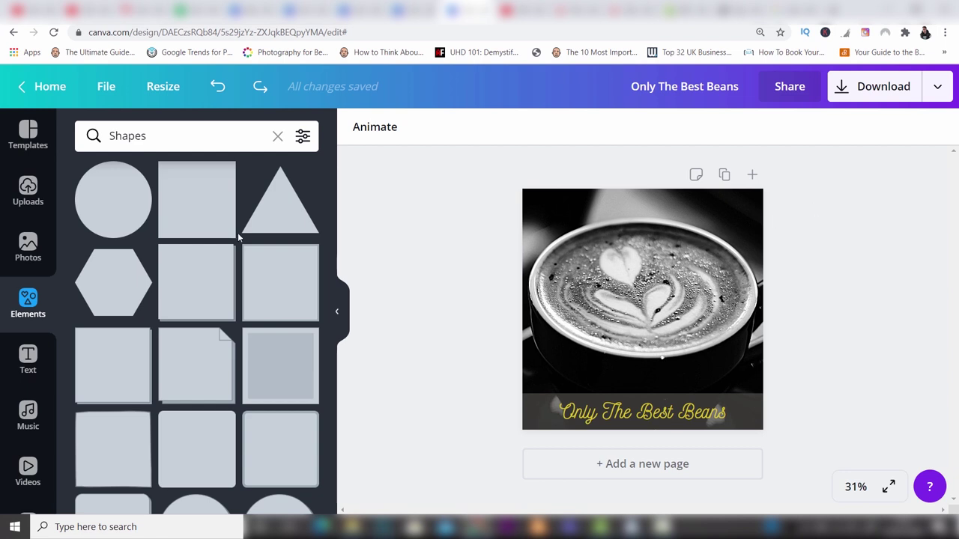
click(278, 136)
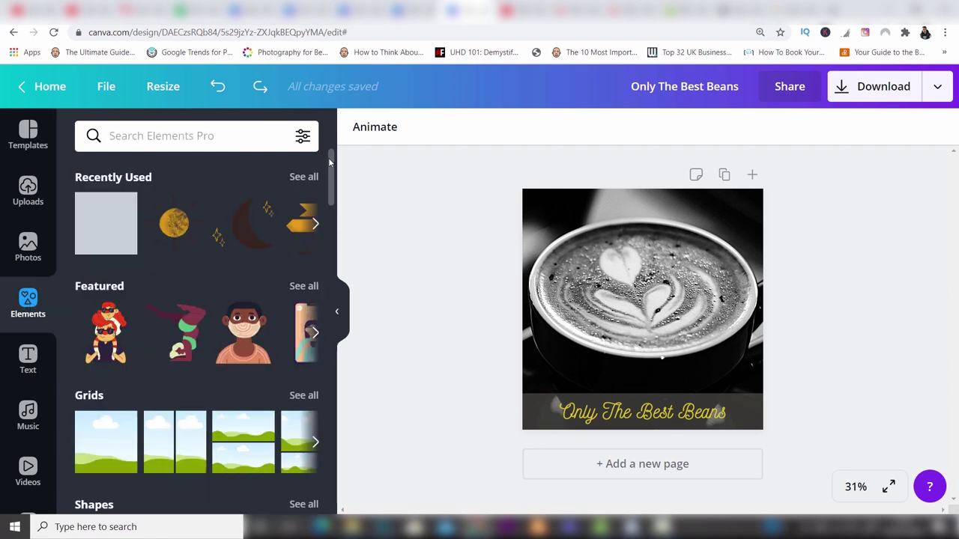